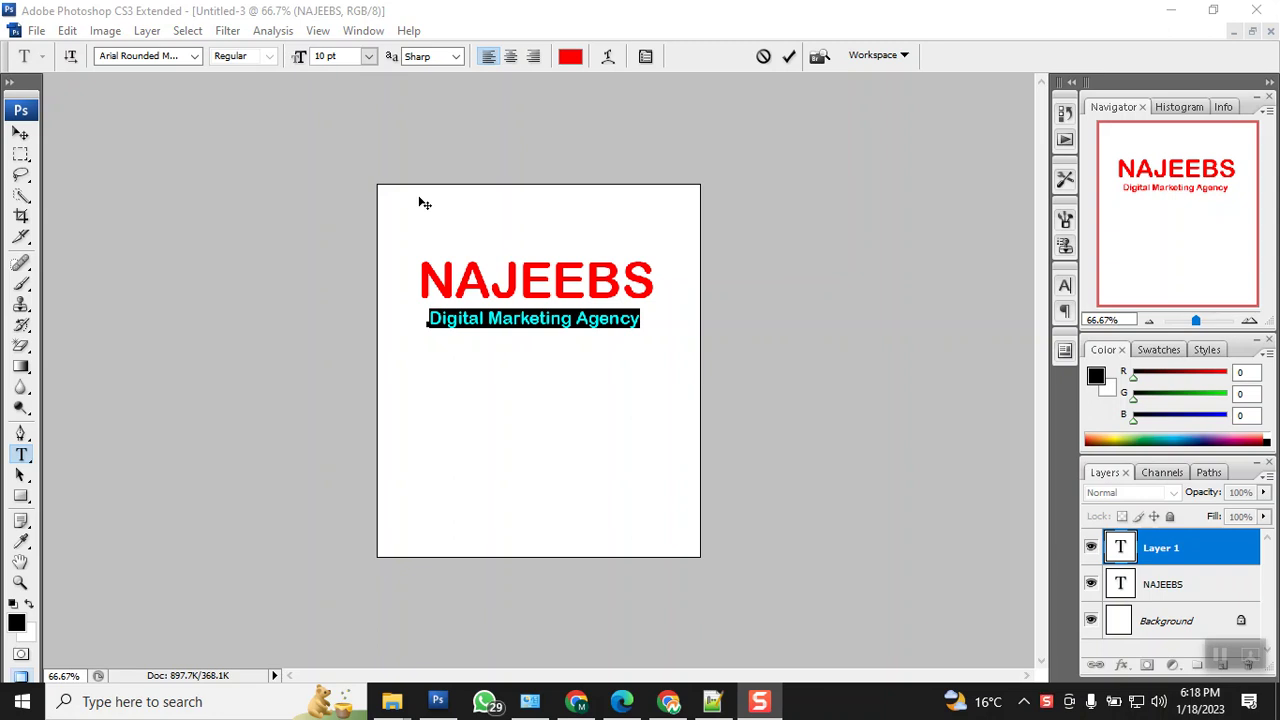
# Recolor the "Digital Marketing Agency" tagline text to blue (0000ff) and commit the text edit.
pyautogui.click(522, 316)
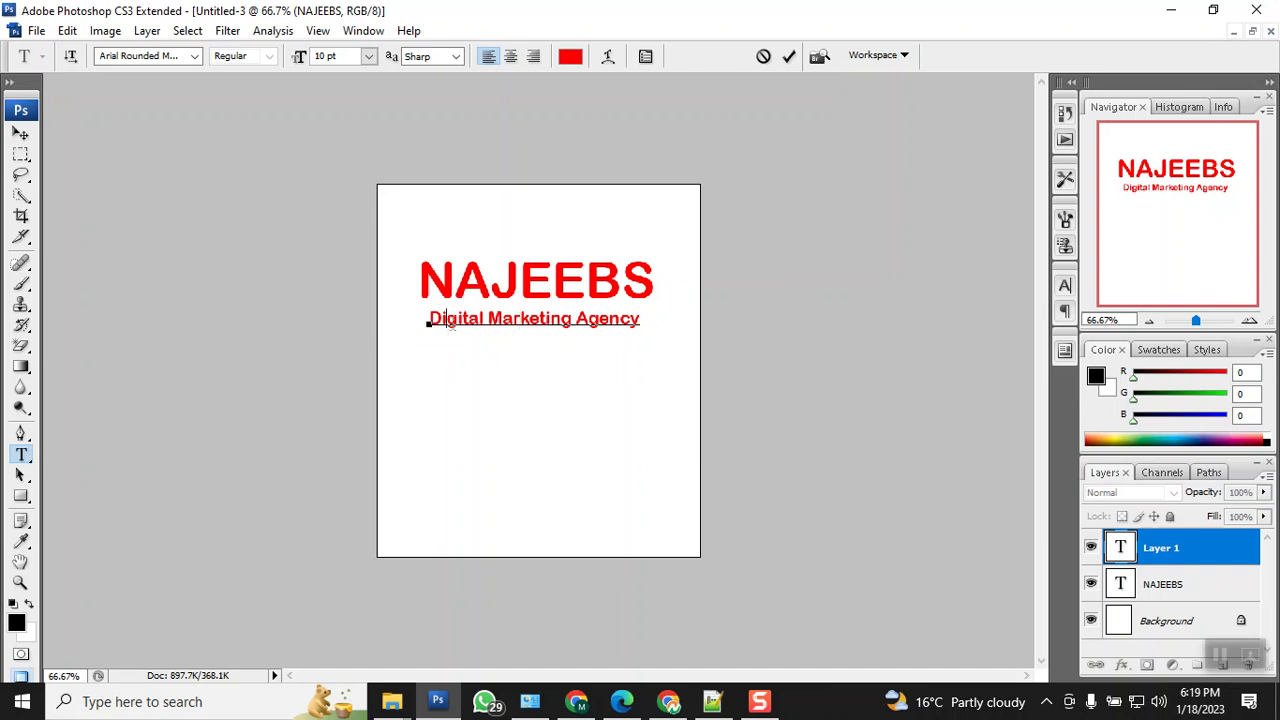
pyautogui.tripleClick(450, 322)
pyautogui.click(572, 60)
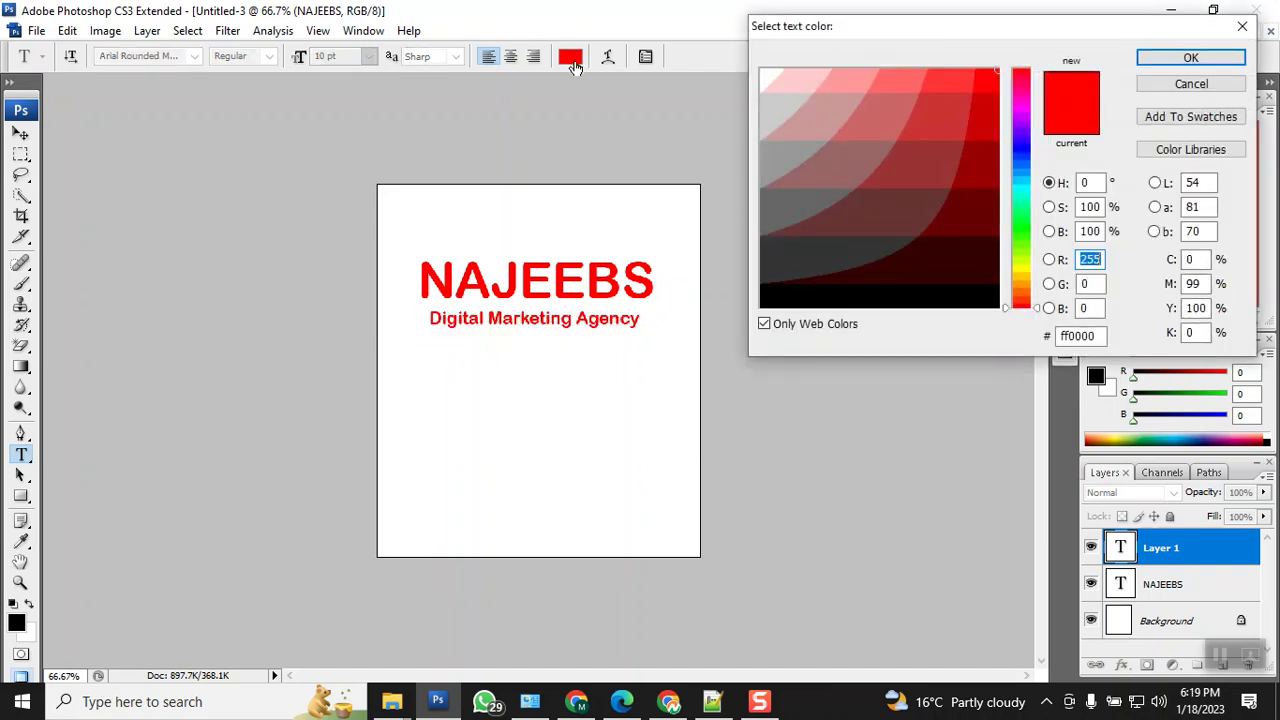
pyautogui.click(1022, 148)
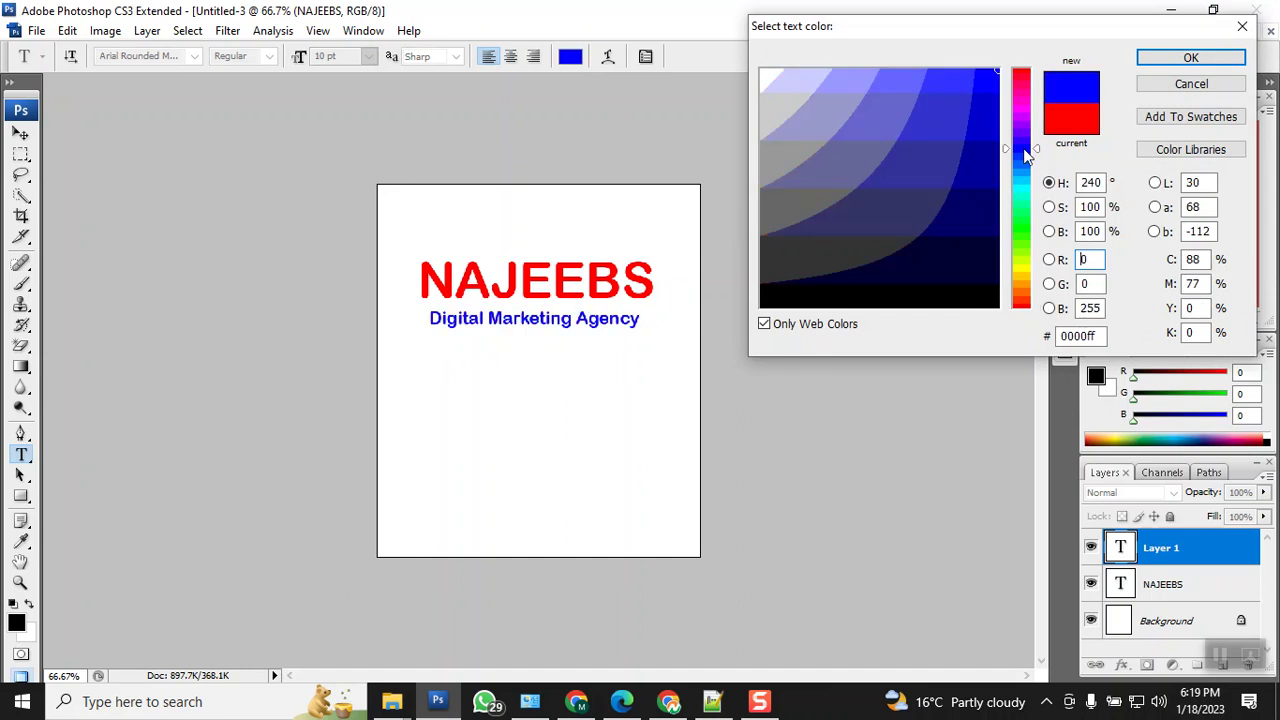
pyautogui.click(1180, 57)
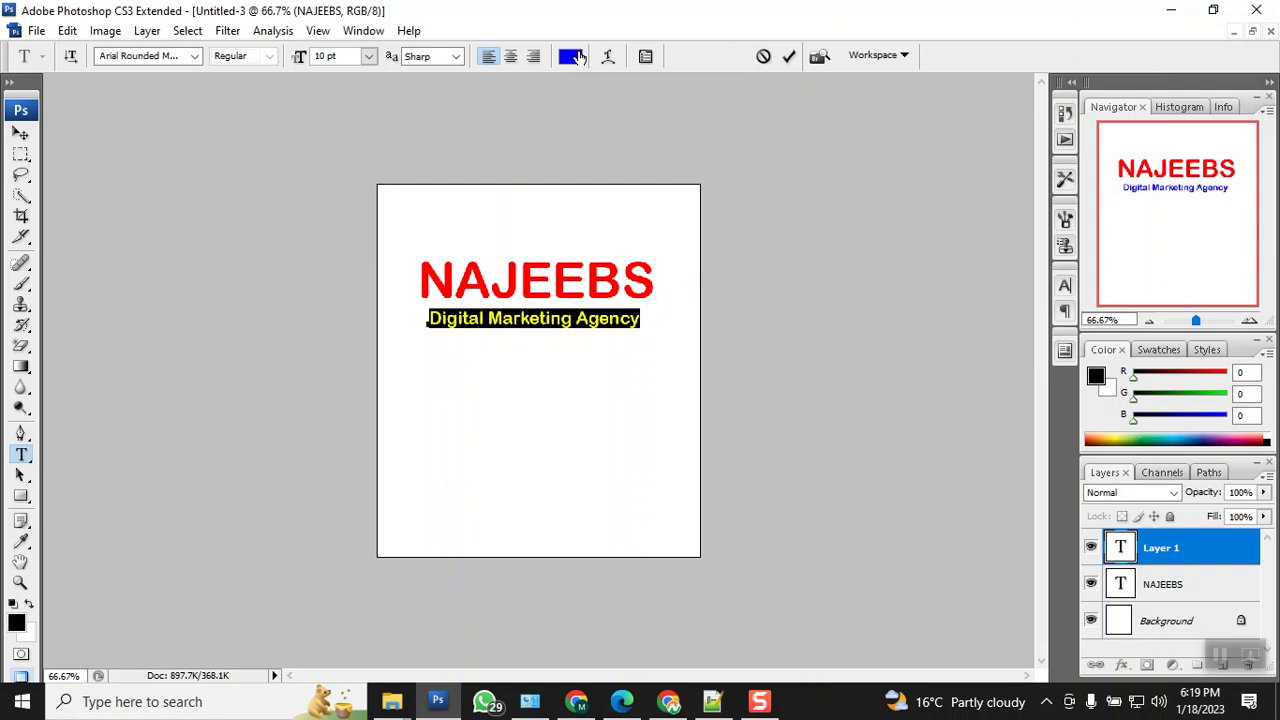
pyautogui.click(22, 136)
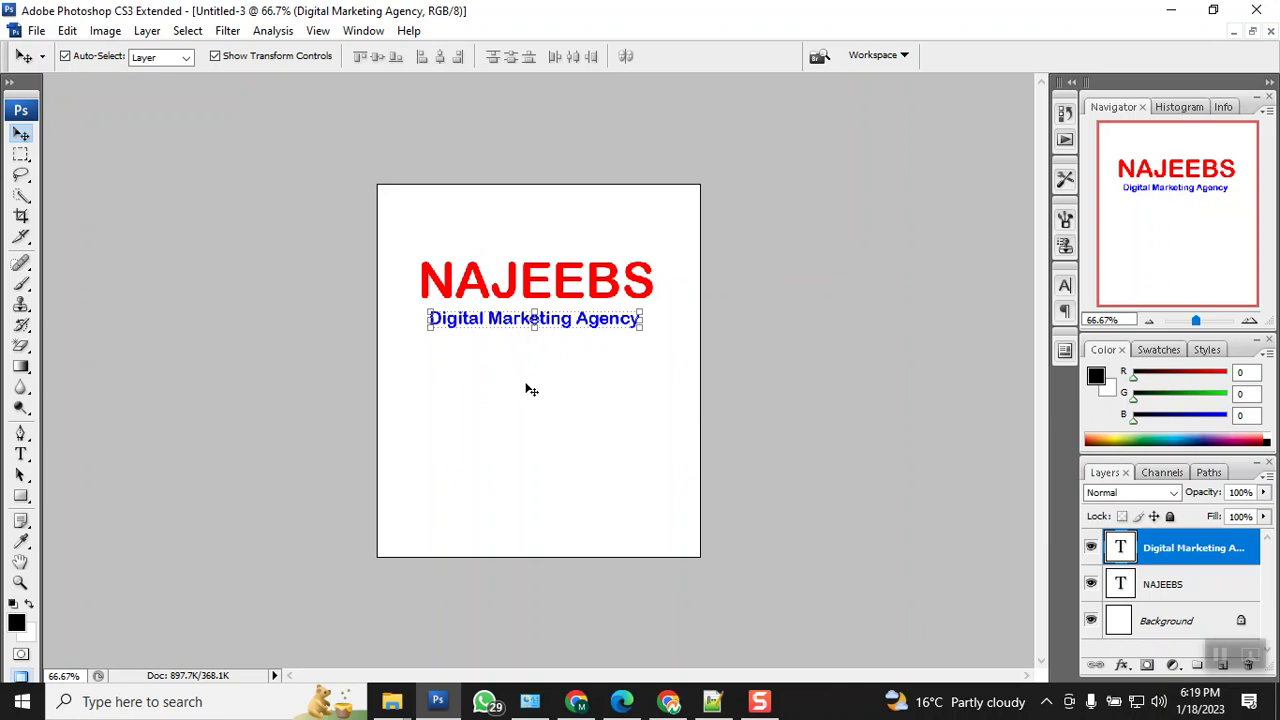
# Trim the canvas based on the top left pixel color, trimming away the top, bottom, left and right sides.
pyautogui.click(147, 31)
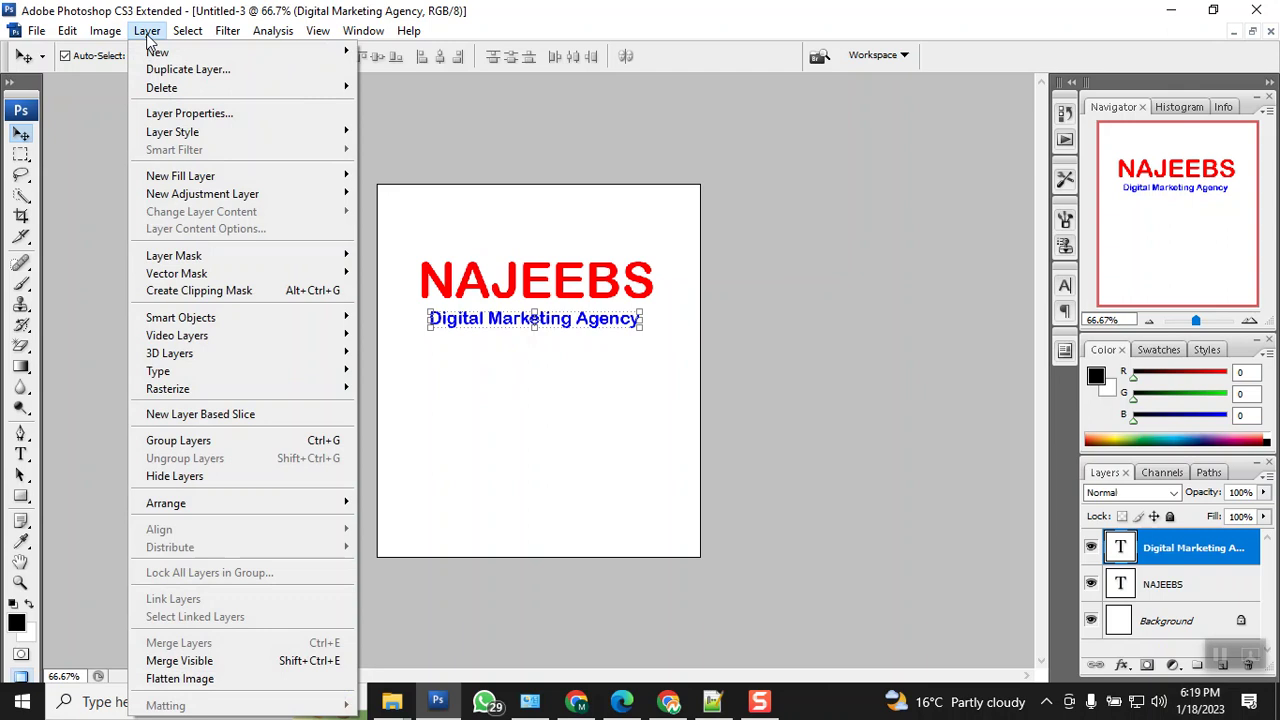
pyautogui.moveTo(100, 31)
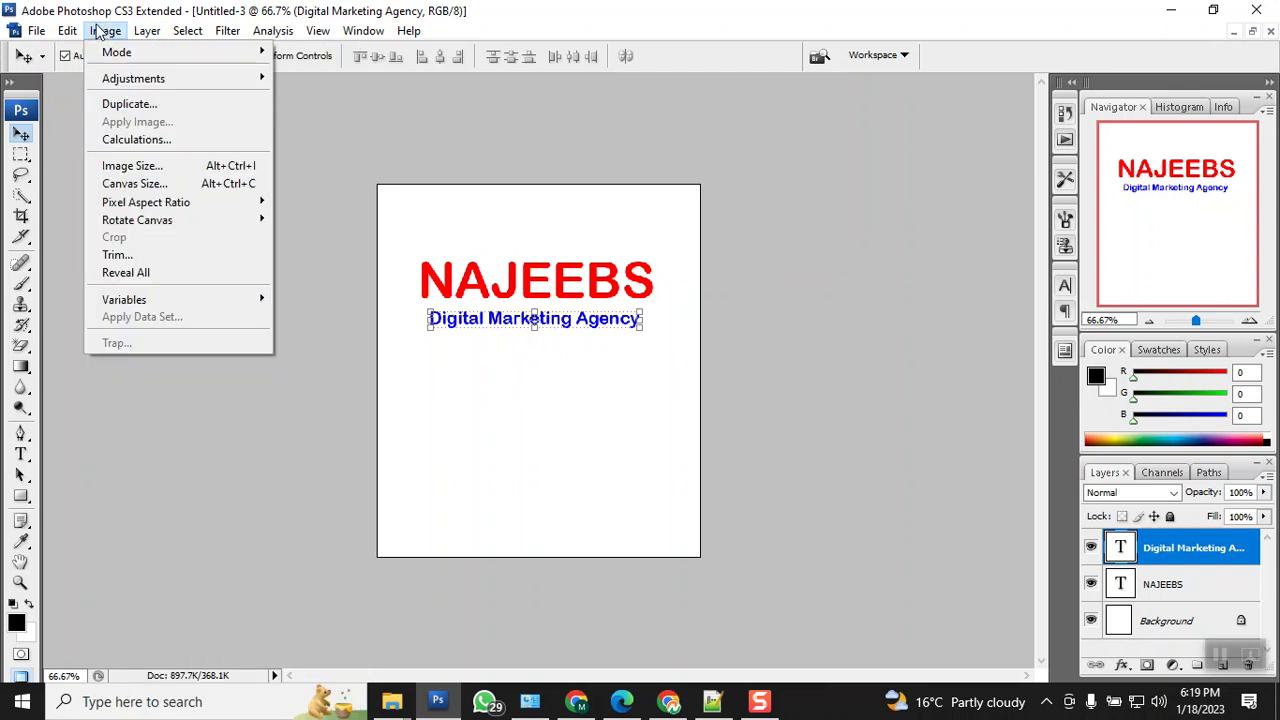
pyautogui.click(148, 255)
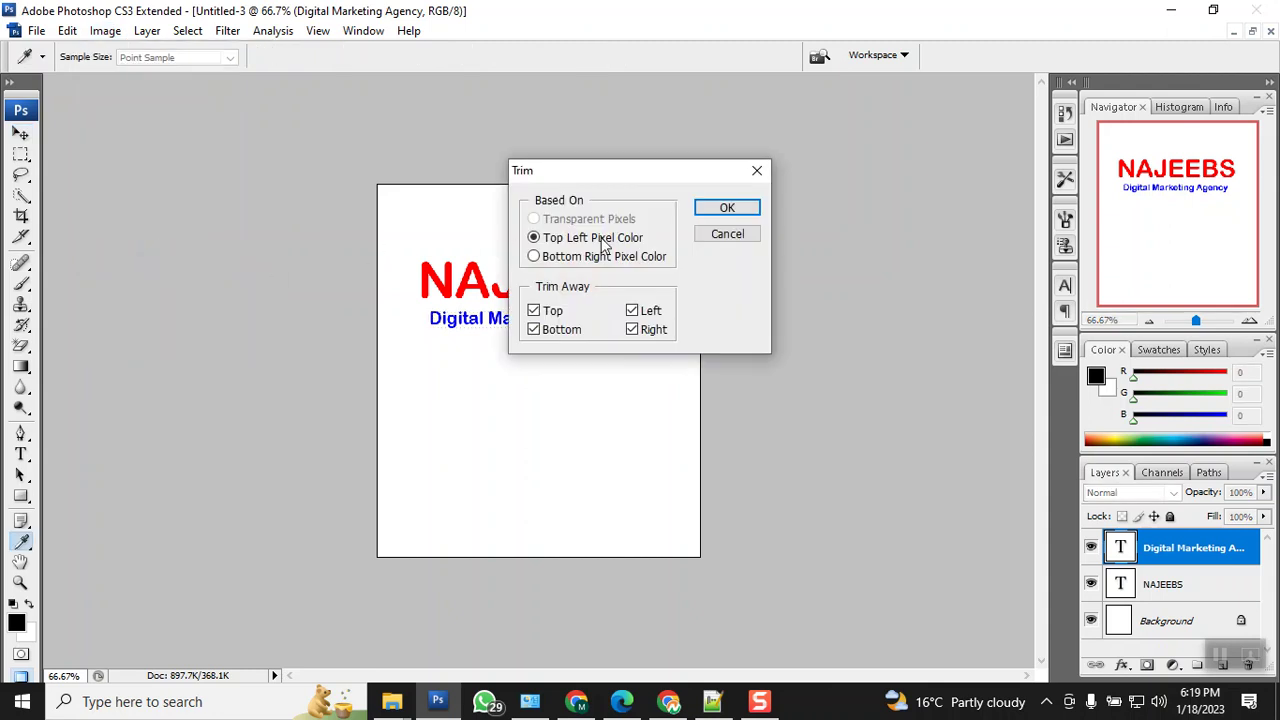
pyautogui.click(722, 208)
pyautogui.press('v')
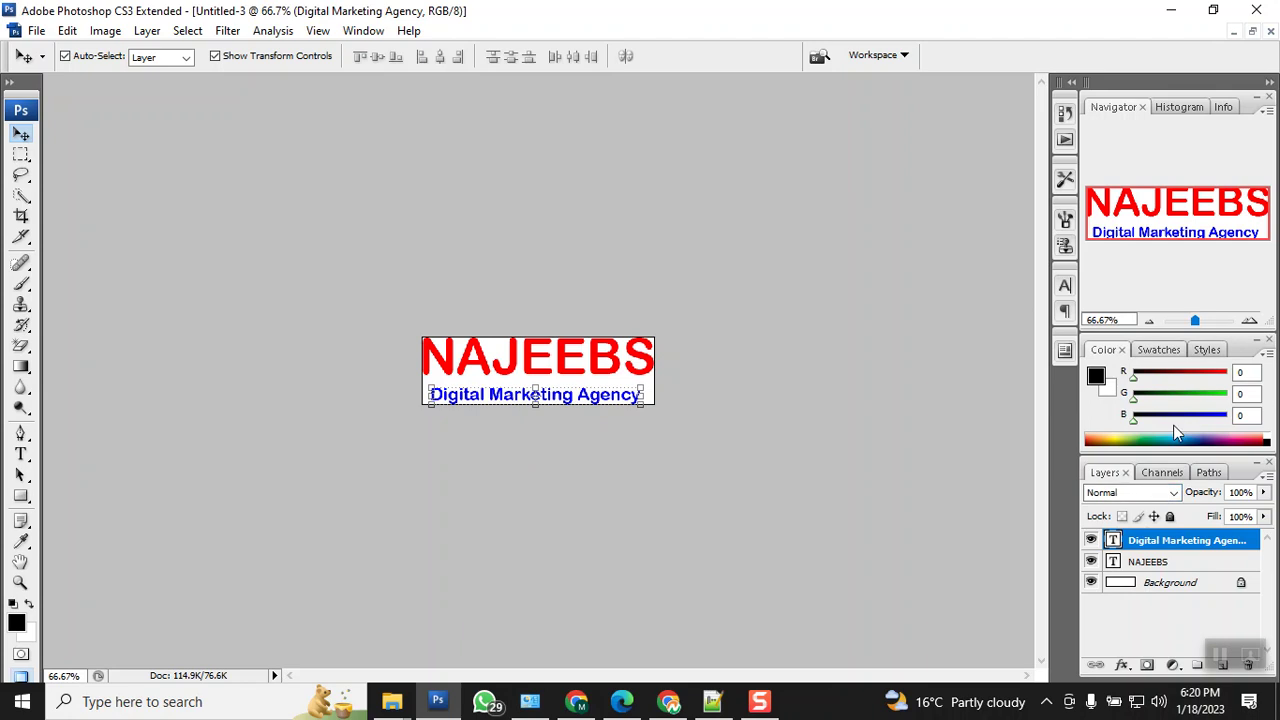
# Hide the Background layer so only the two text layers remain shown on transparency.
pyautogui.press('F7')
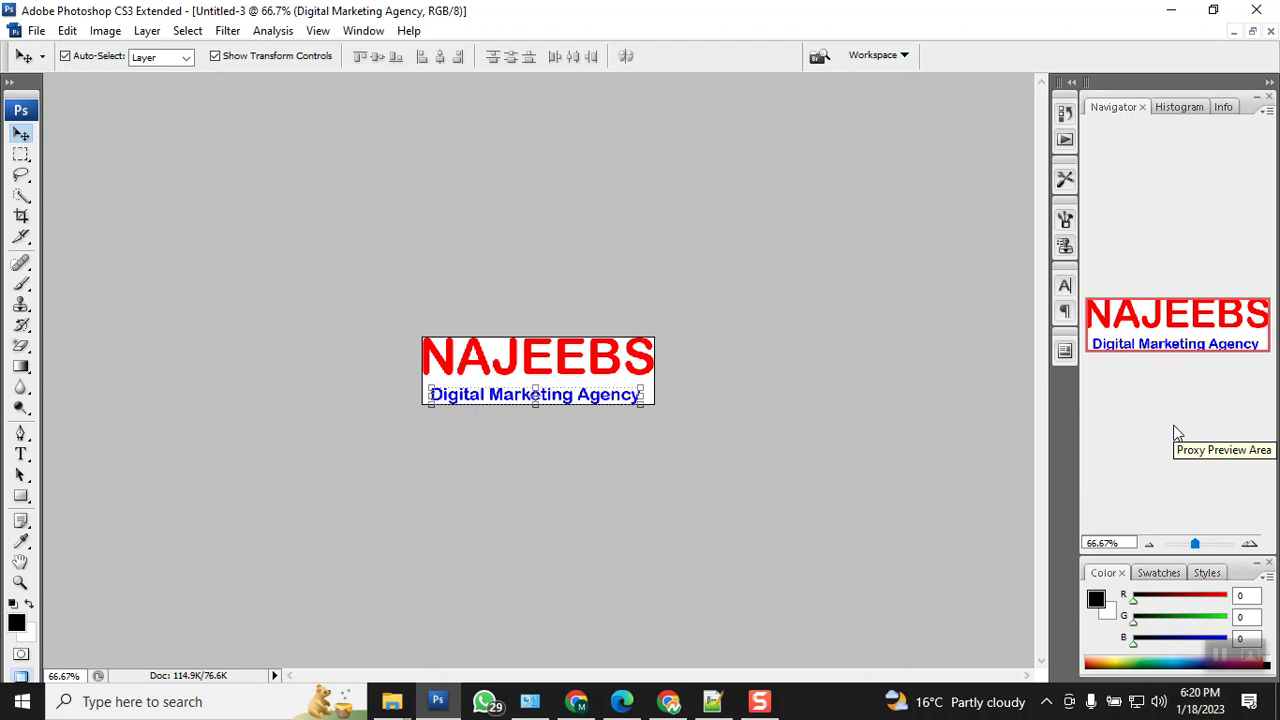
pyautogui.press('F7')
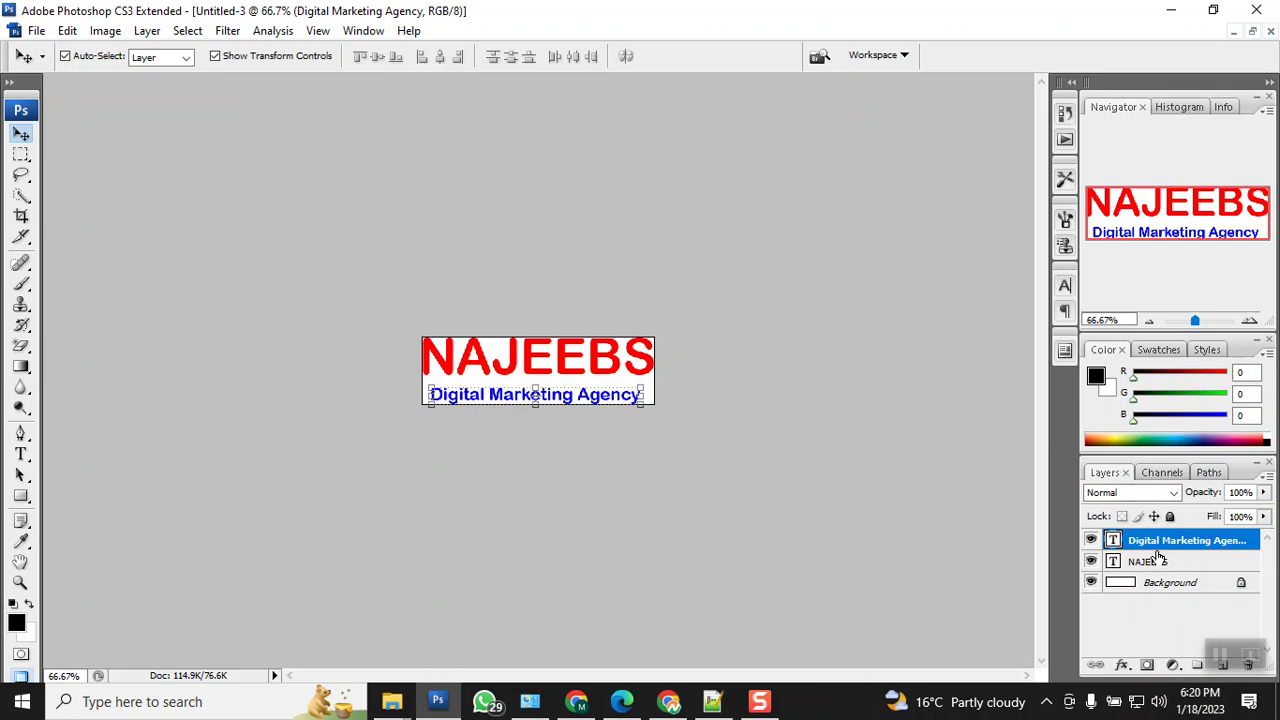
pyautogui.click(1091, 583)
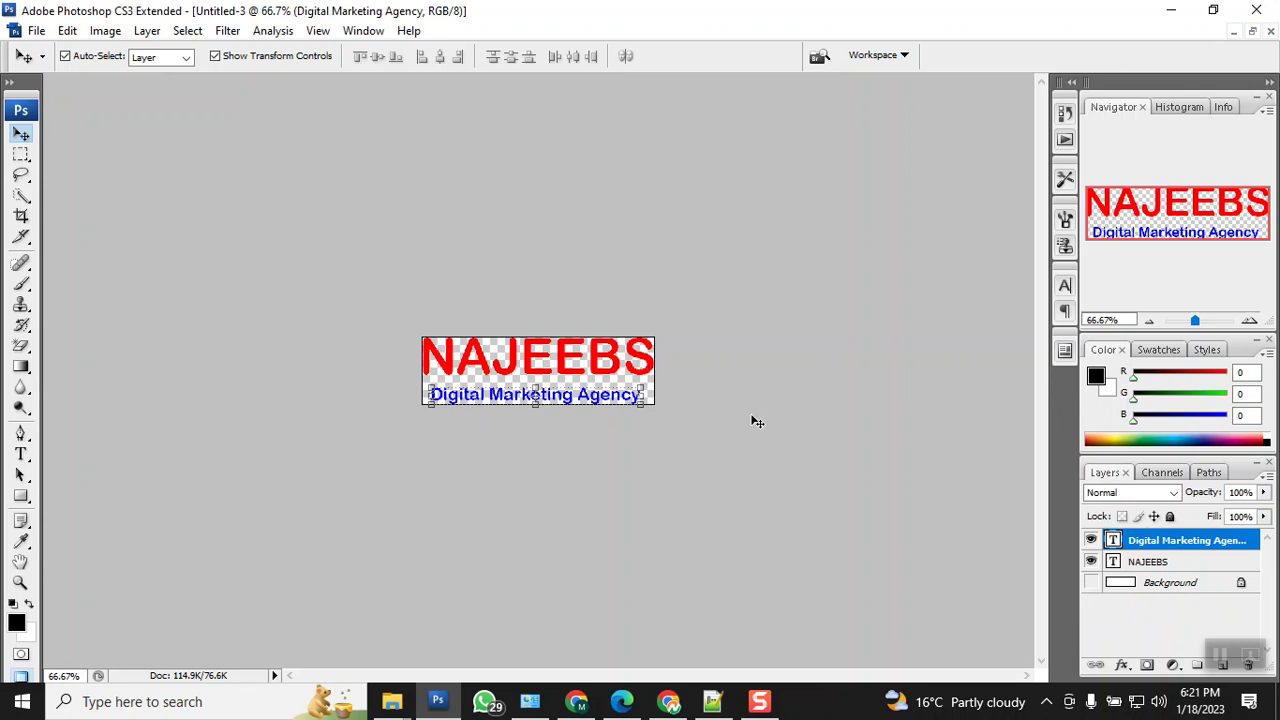
# Export the logo with Save for Web & Devices as PNG-24 with Transparency enabled, proceeding to the file-saving stage.
pyautogui.click(37, 31)
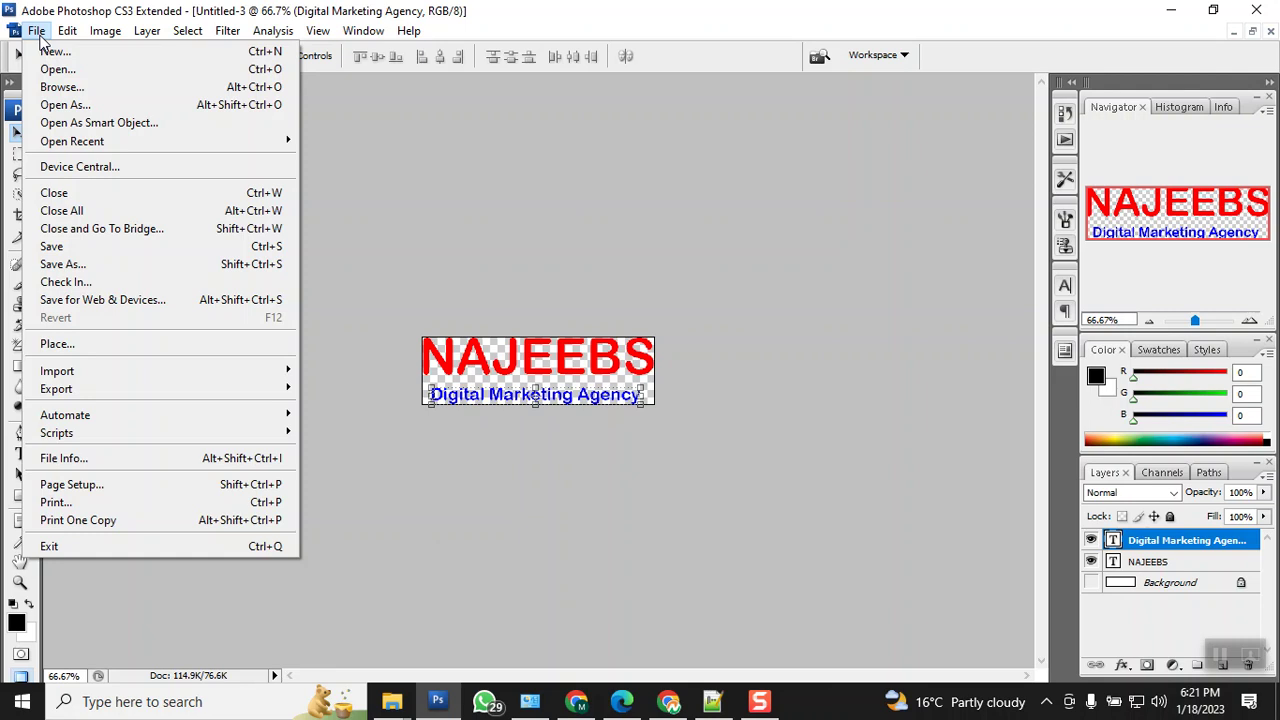
pyautogui.click(82, 303)
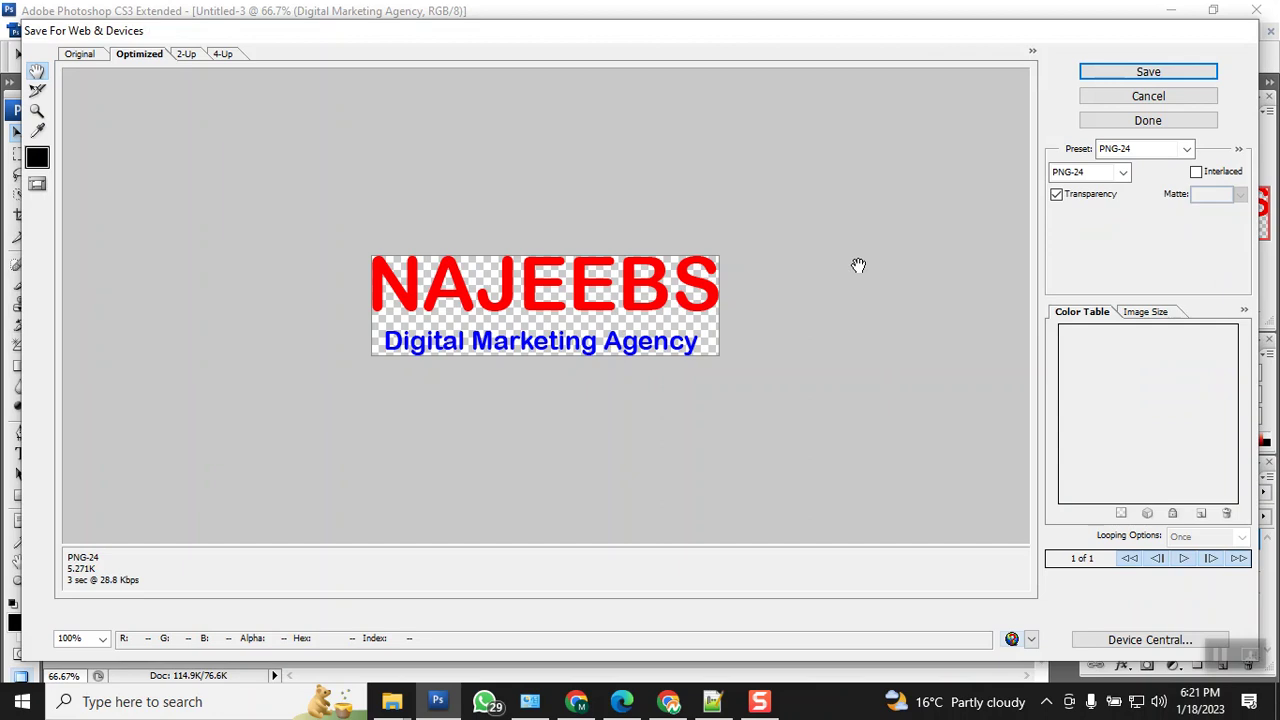
pyautogui.click(1057, 196)
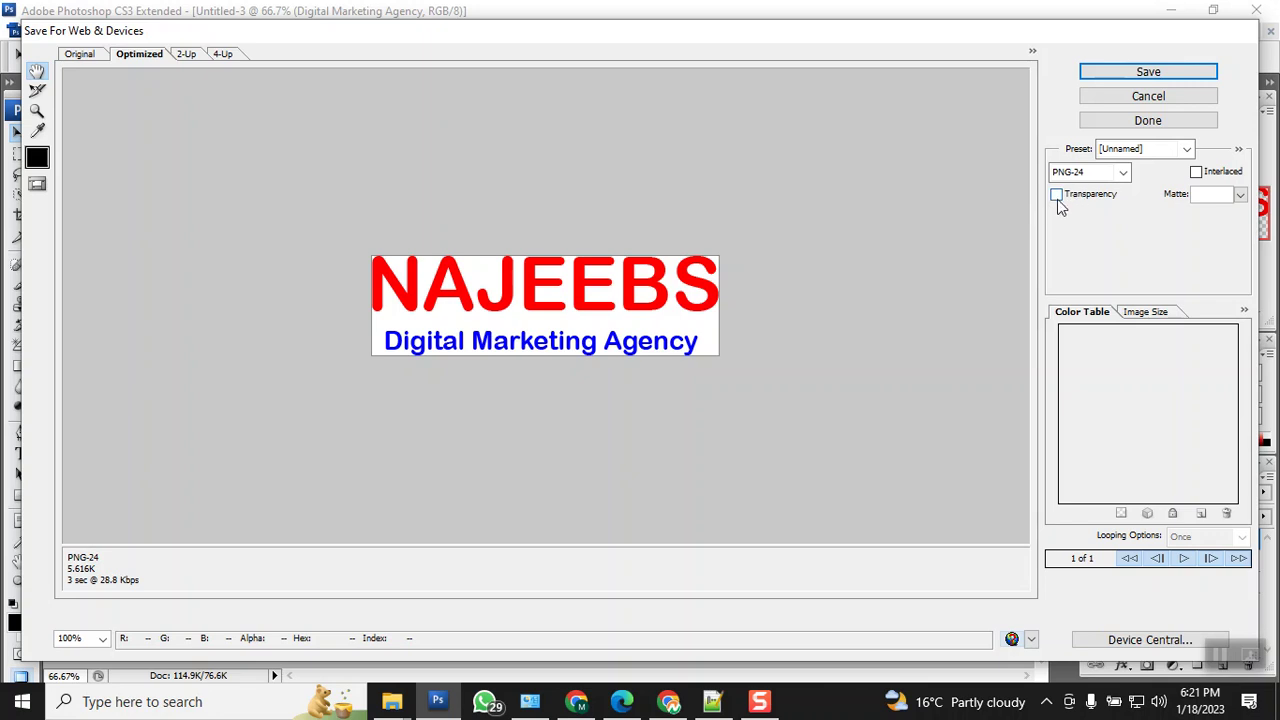
pyautogui.click(1057, 196)
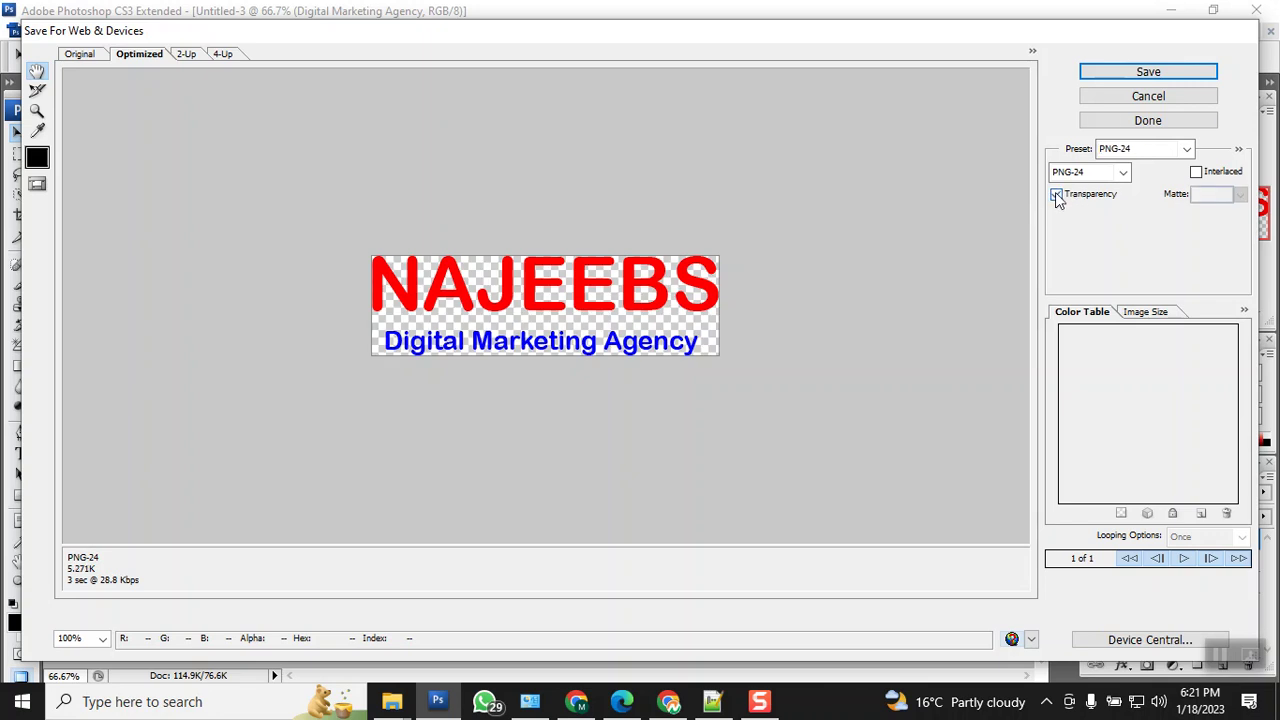
pyautogui.click(1148, 73)
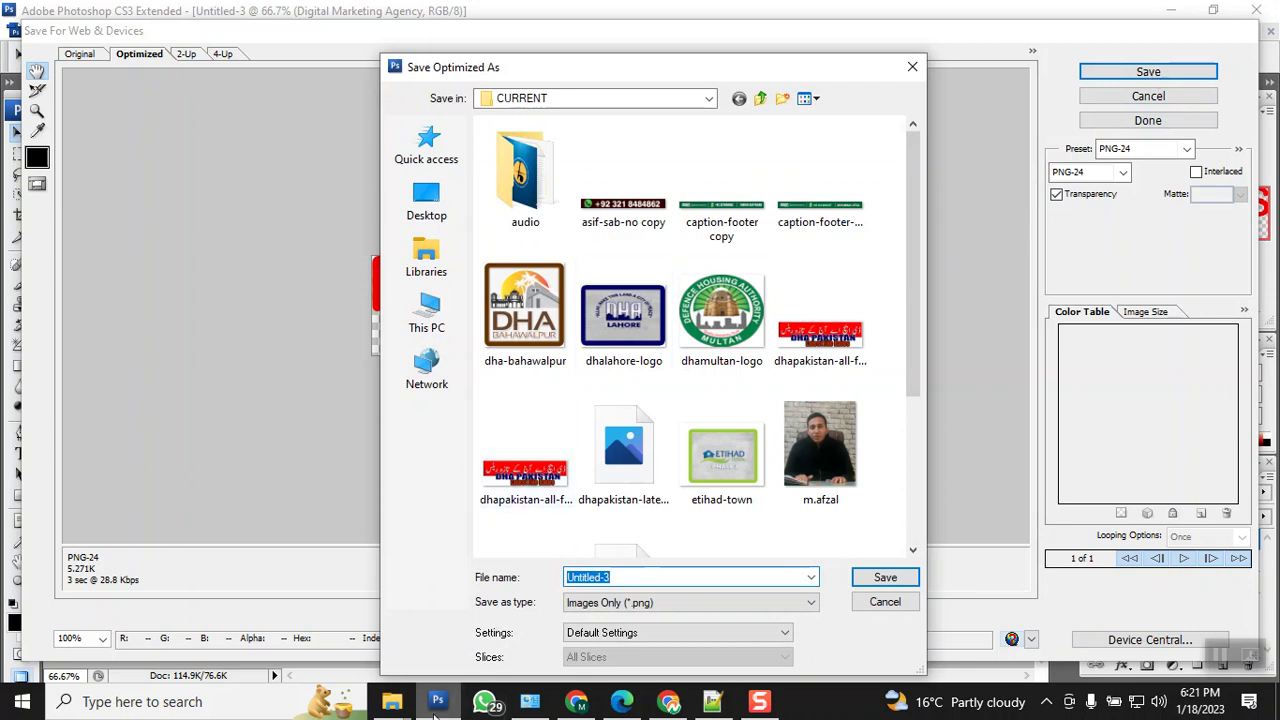
# Switch to File Explorer and check the commercial-kitchen logo file in the project's images folder.
pyautogui.moveTo(403, 707)
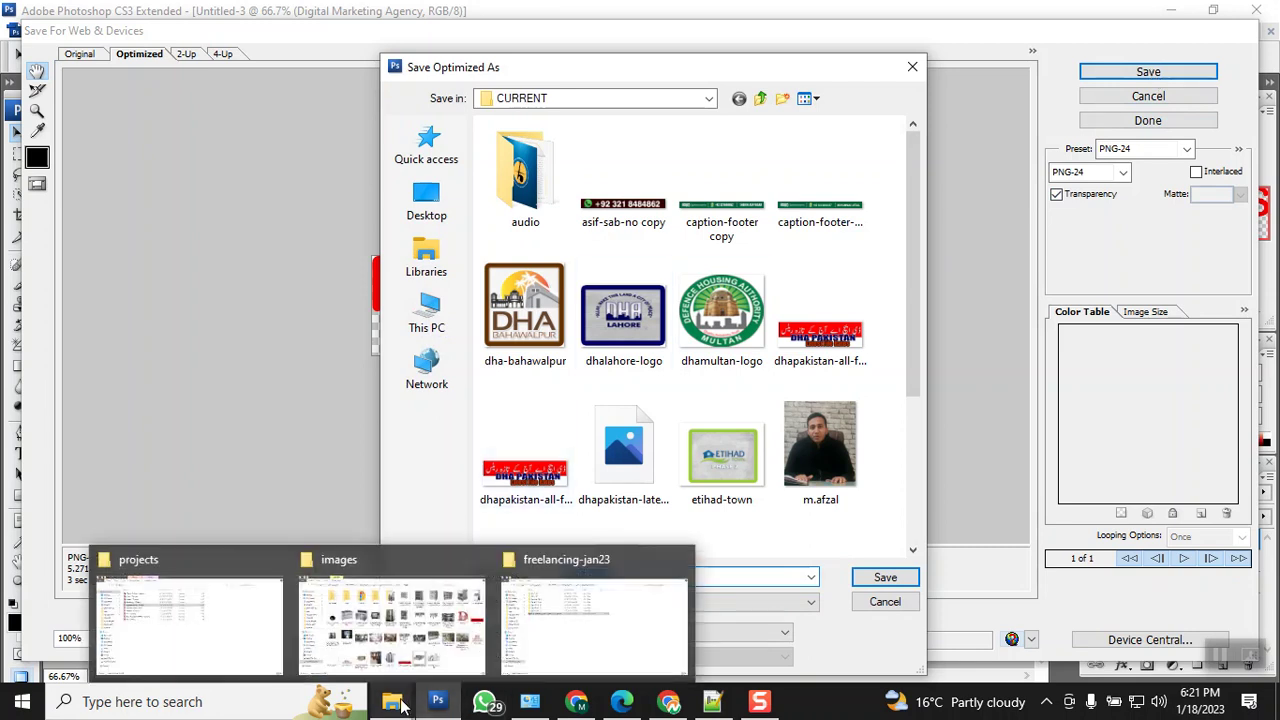
pyautogui.click(401, 705)
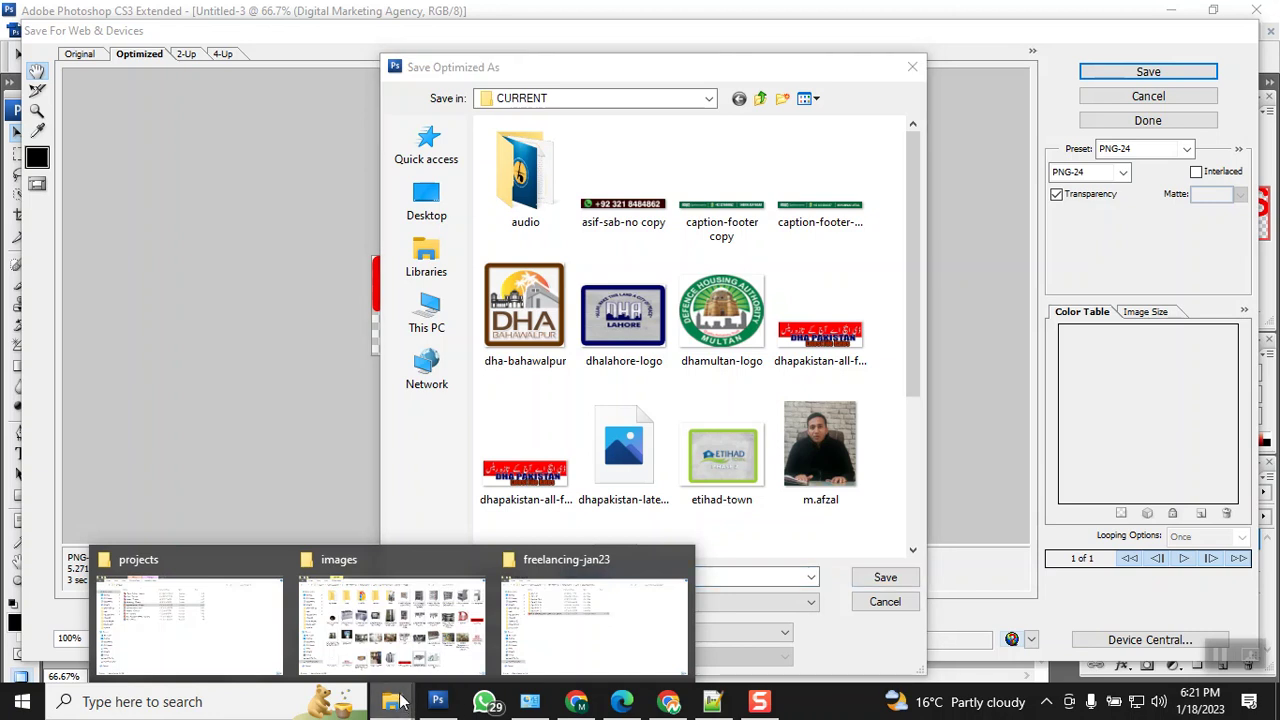
pyautogui.click(365, 634)
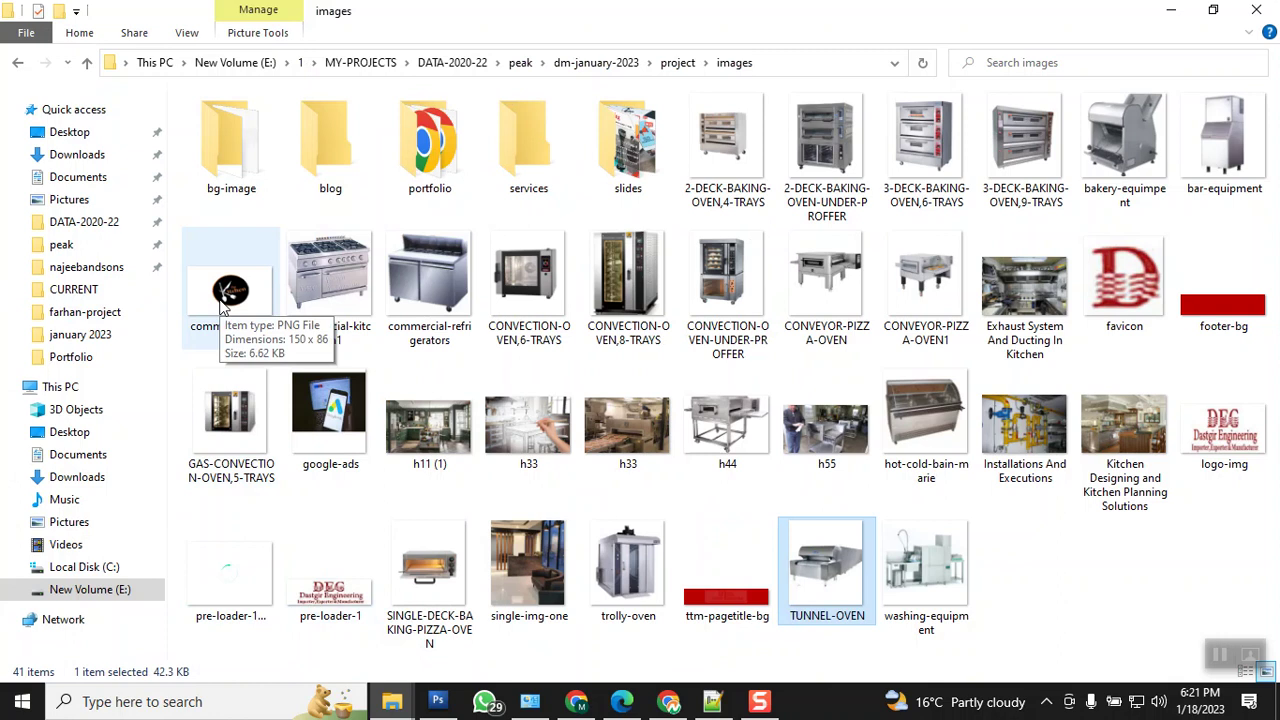
pyautogui.click(222, 305)
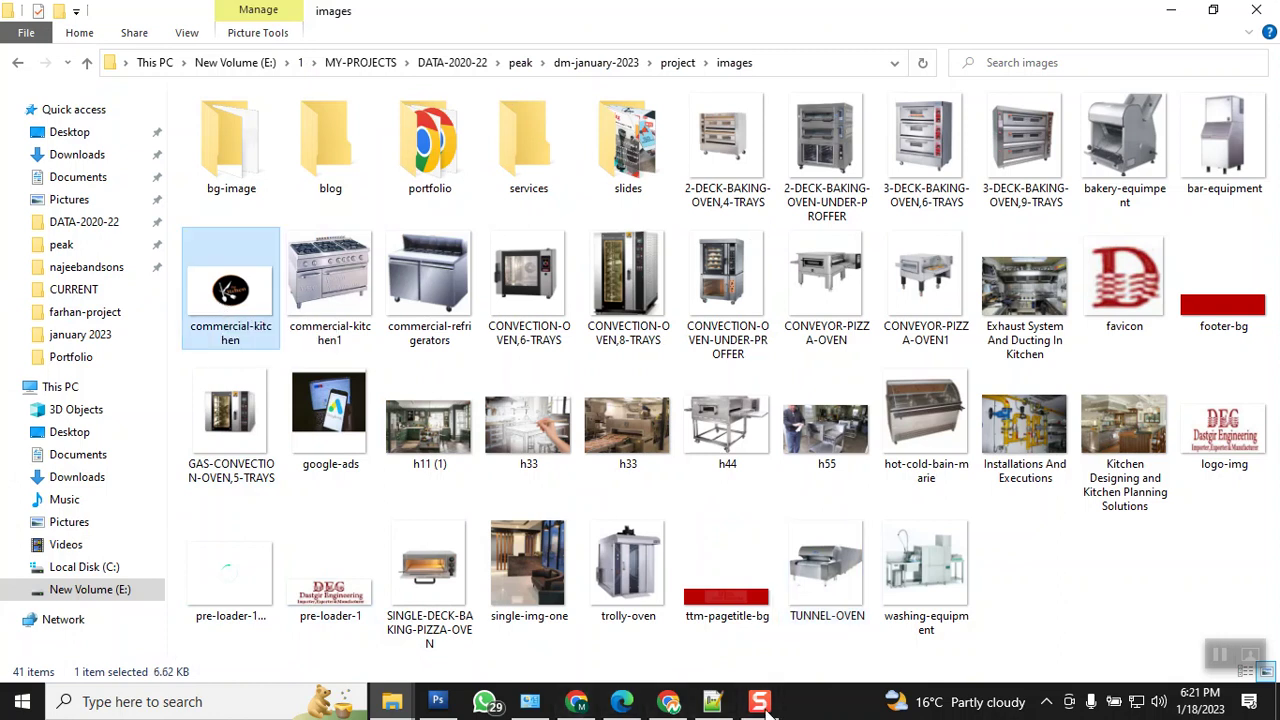
# Switch back to Photoshop and set the save location to DATA-2020-22 > peak > dm-january-2023 > project > images.
pyautogui.click(437, 701)
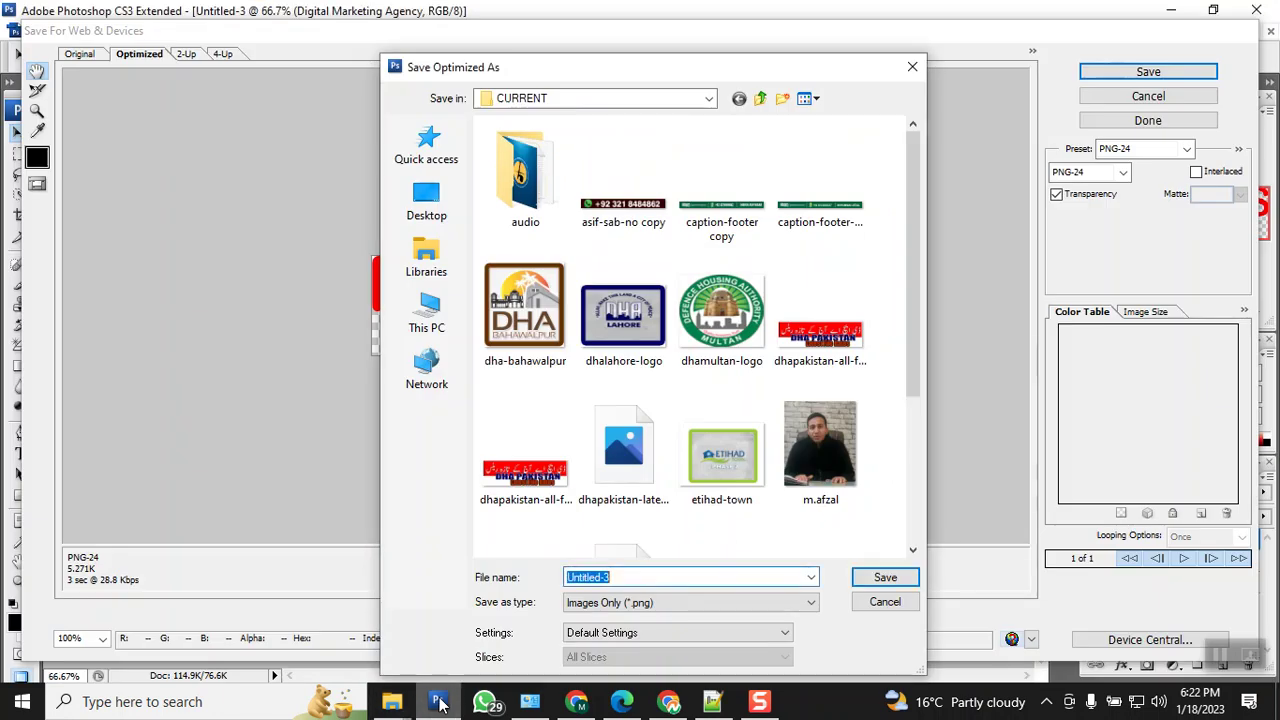
pyautogui.click(759, 99)
pyautogui.click(759, 99)
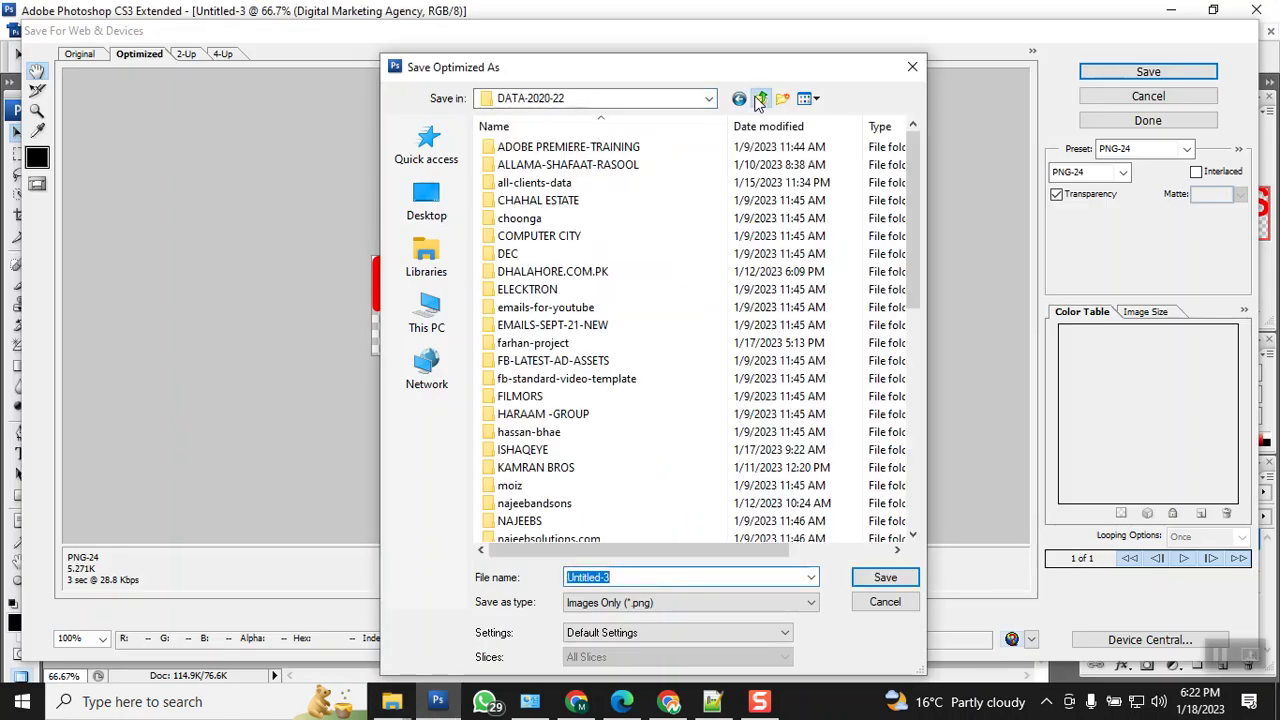
pyautogui.click(559, 245)
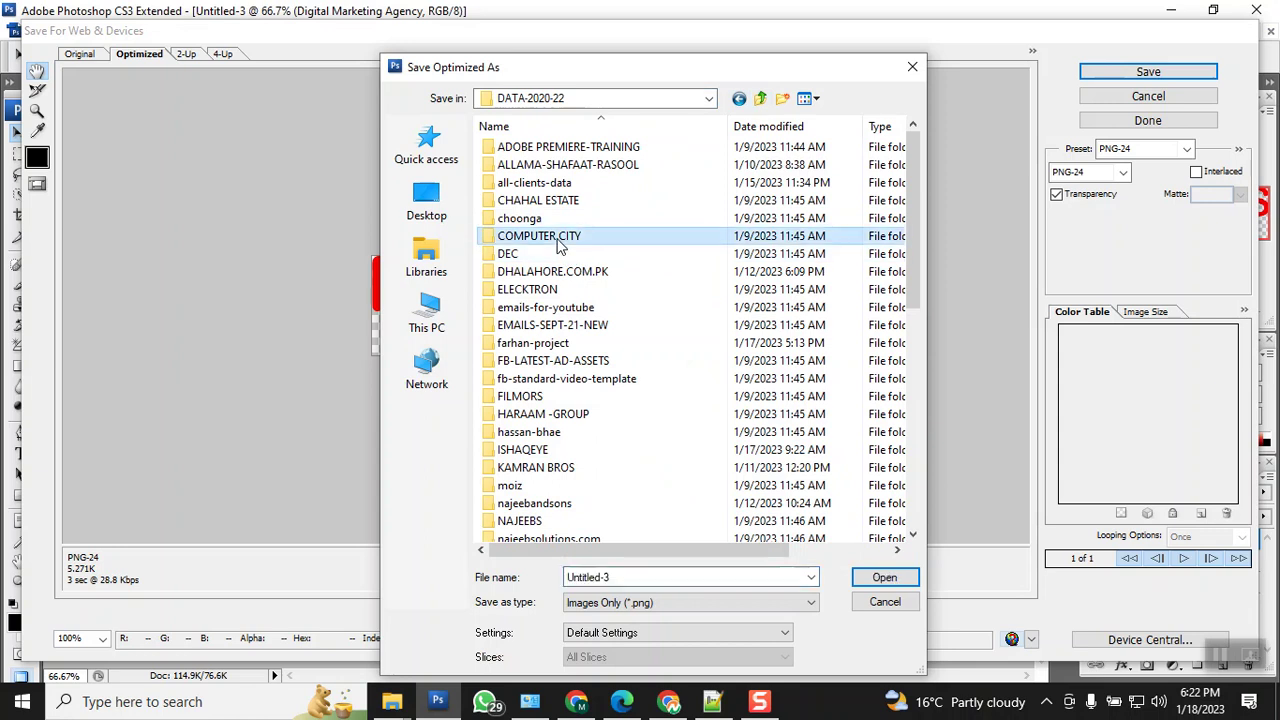
pyautogui.press('p')
pyautogui.press('Return')
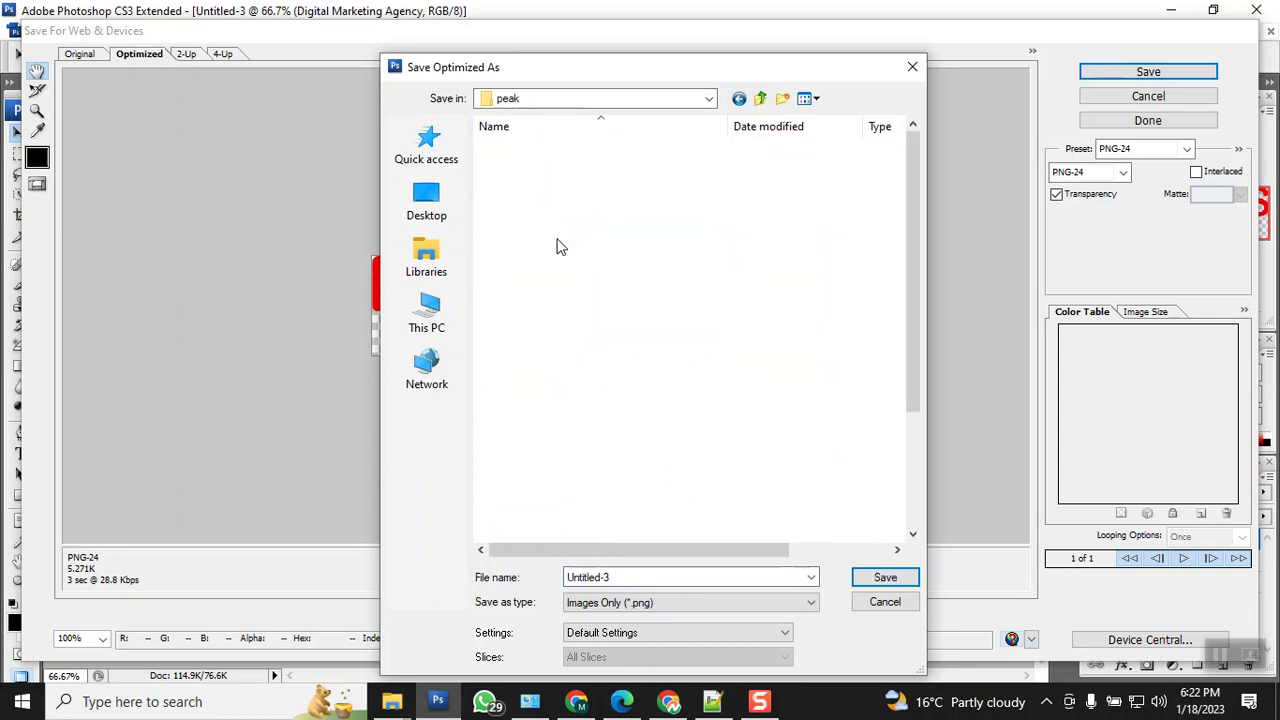
pyautogui.doubleClick(558, 200)
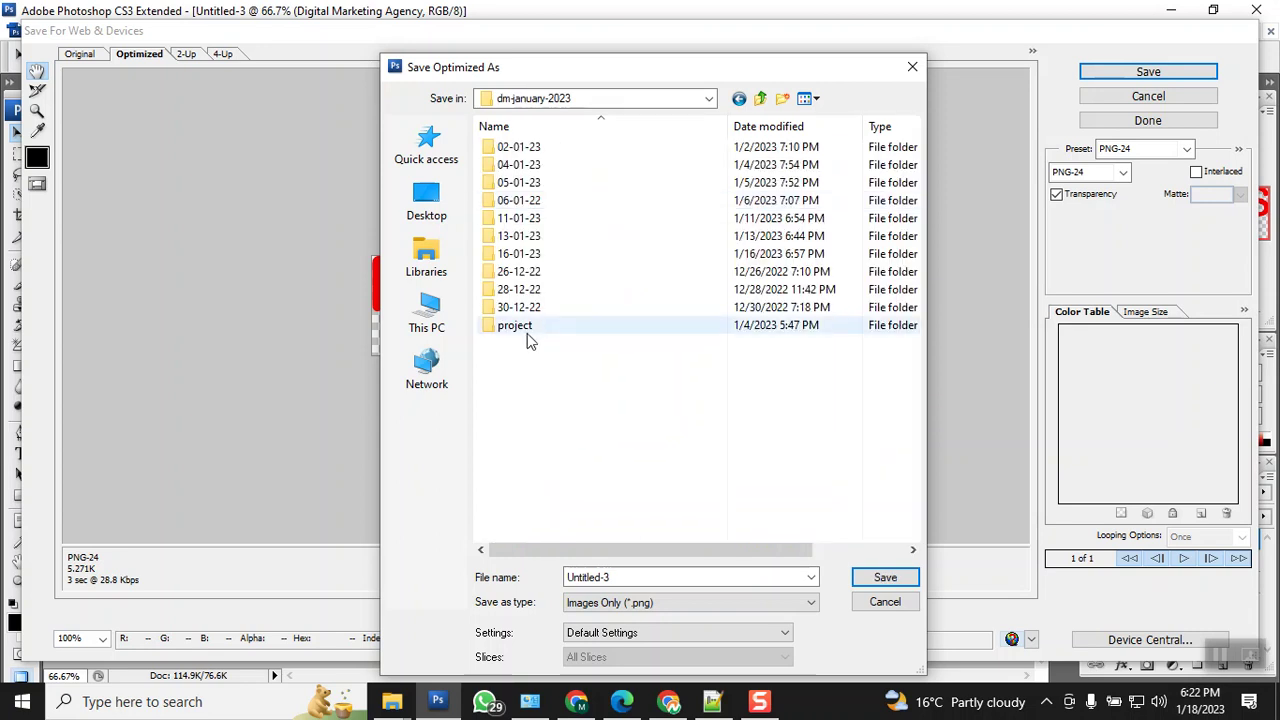
pyautogui.doubleClick(527, 331)
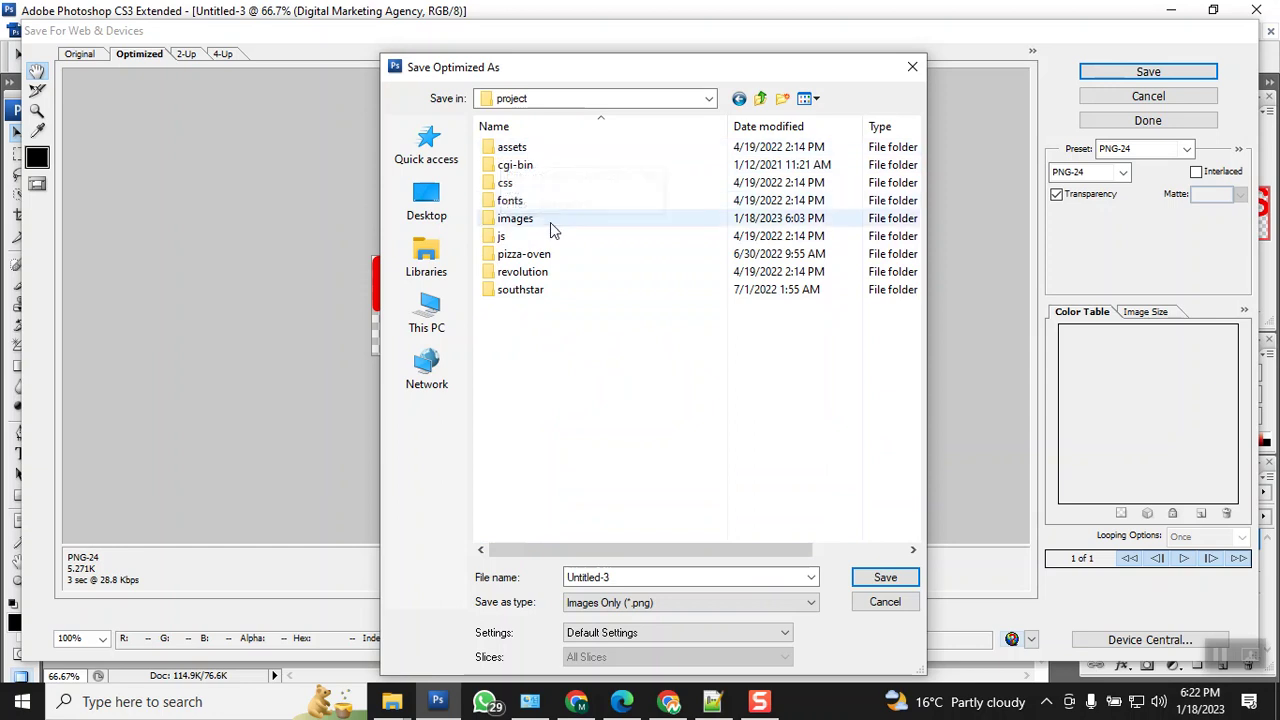
pyautogui.doubleClick(534, 218)
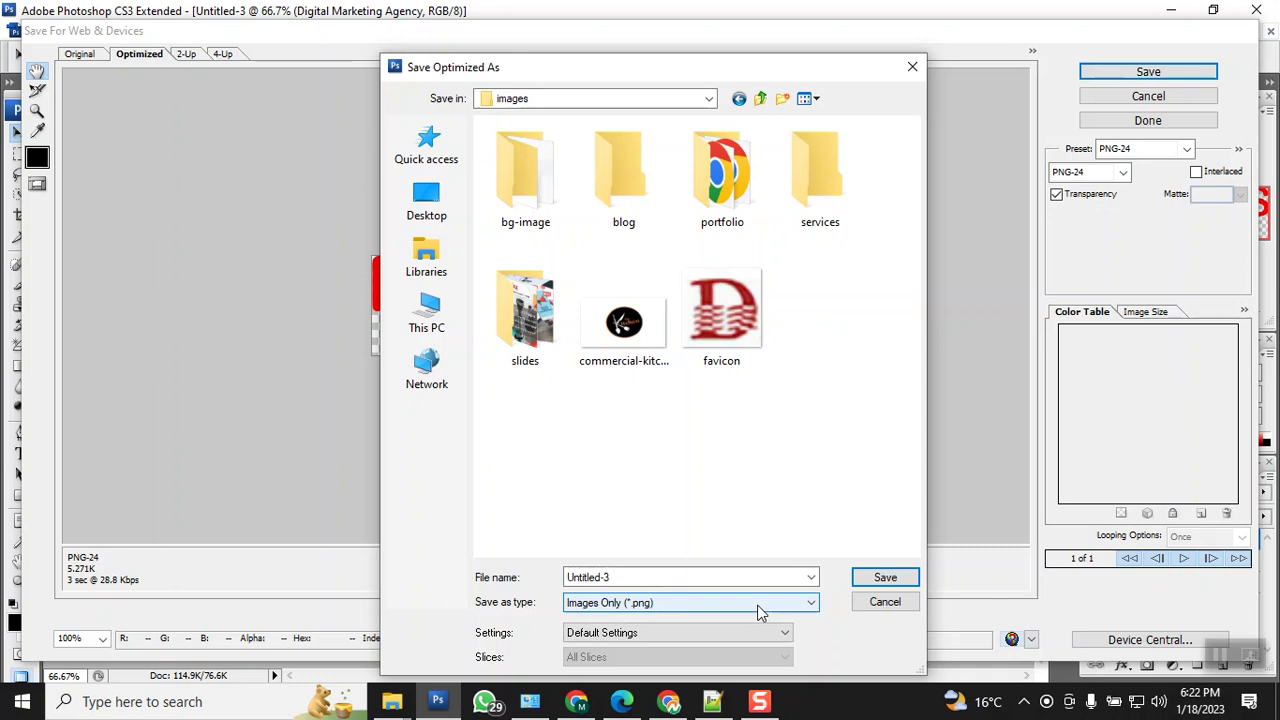
# Name the export najeebs-digital-marketing-agency with the type Images Only (*.png), and copy that file name.
pyautogui.click(628, 362)
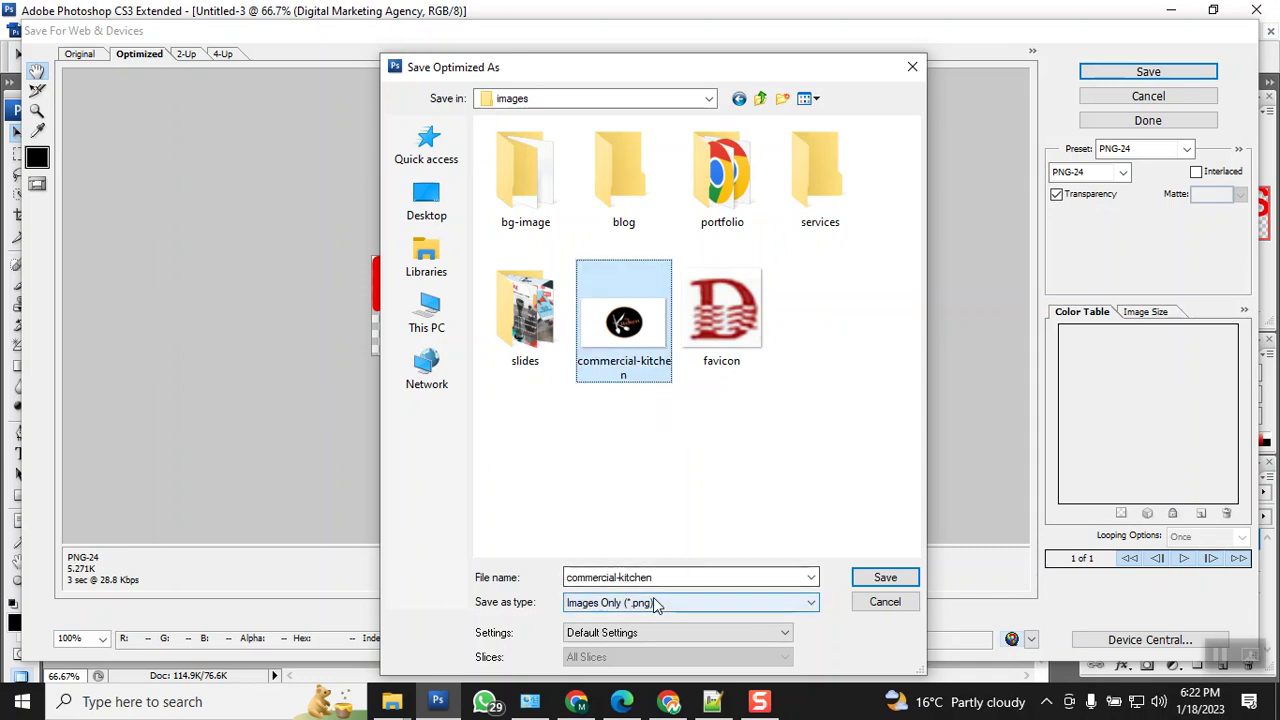
pyautogui.click(708, 606)
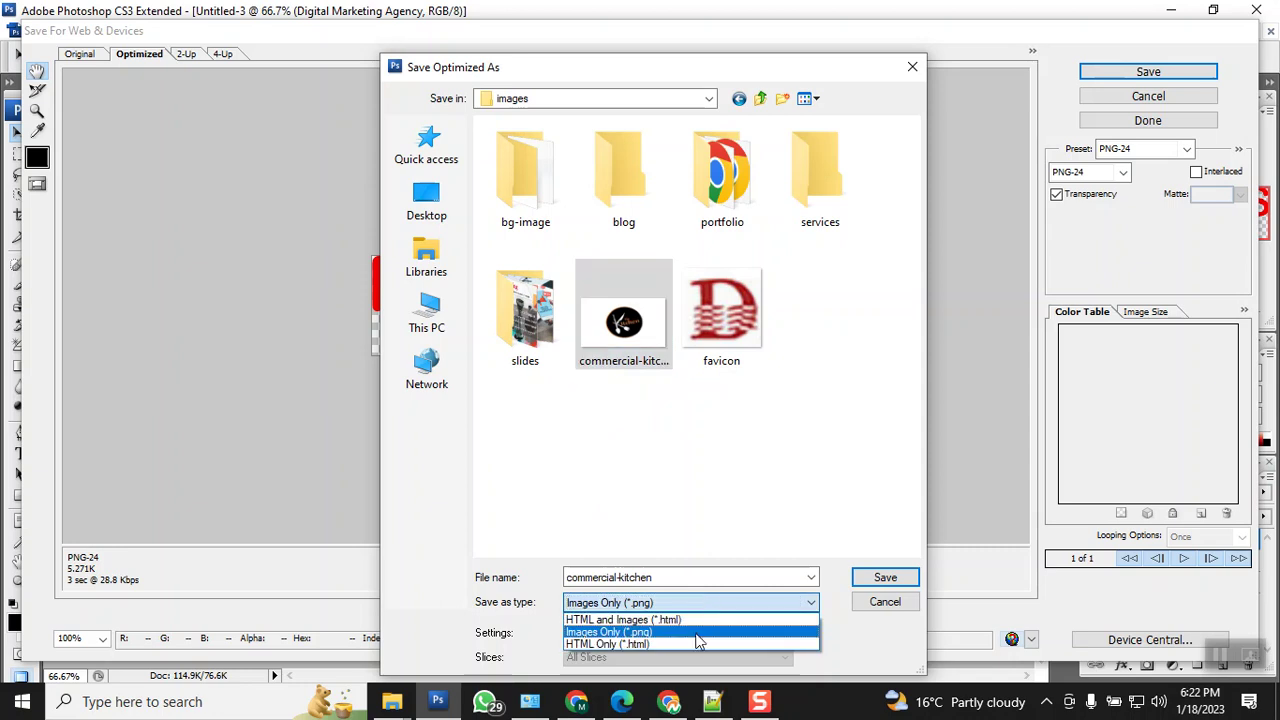
pyautogui.click(697, 633)
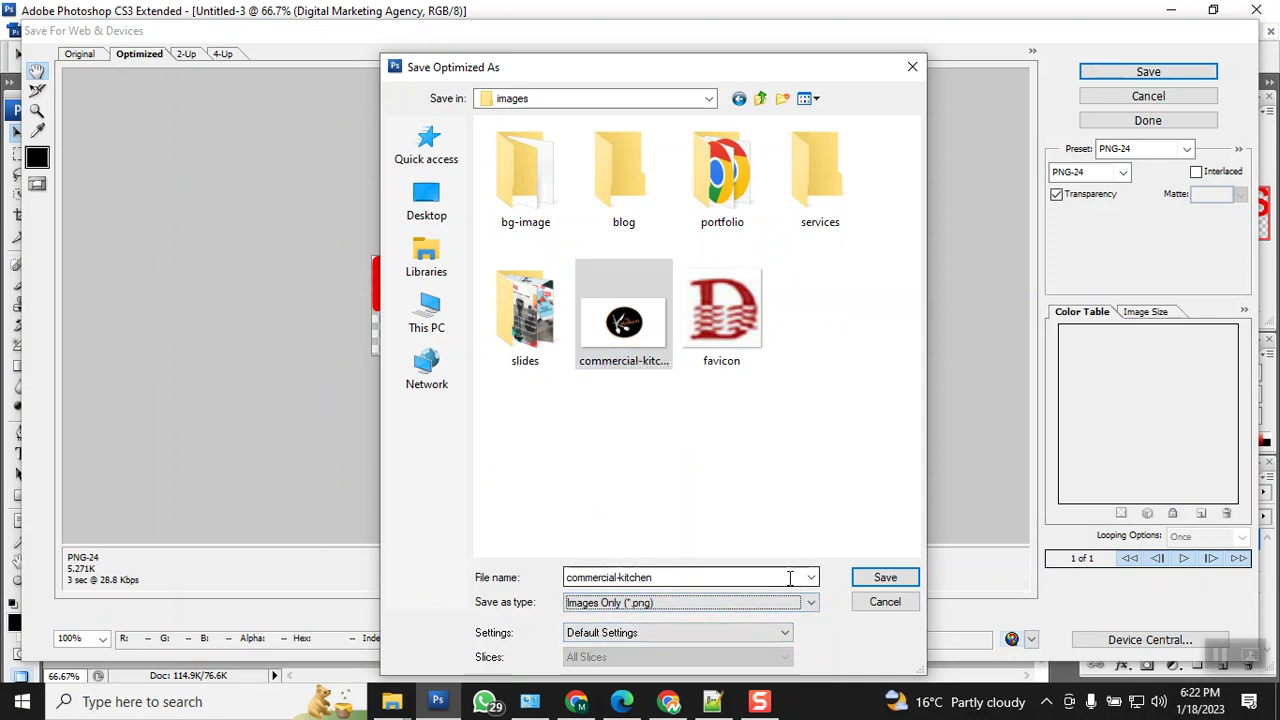
pyautogui.doubleClick(732, 577)
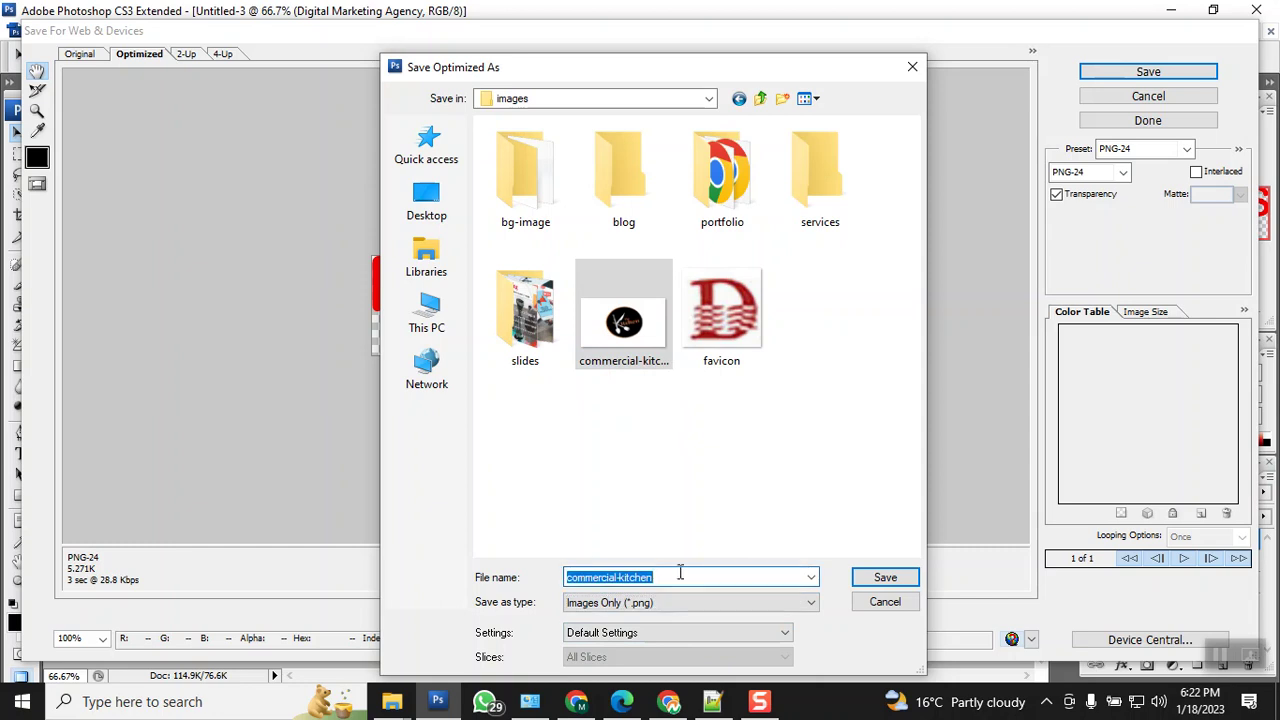
pyautogui.write('najeebs')
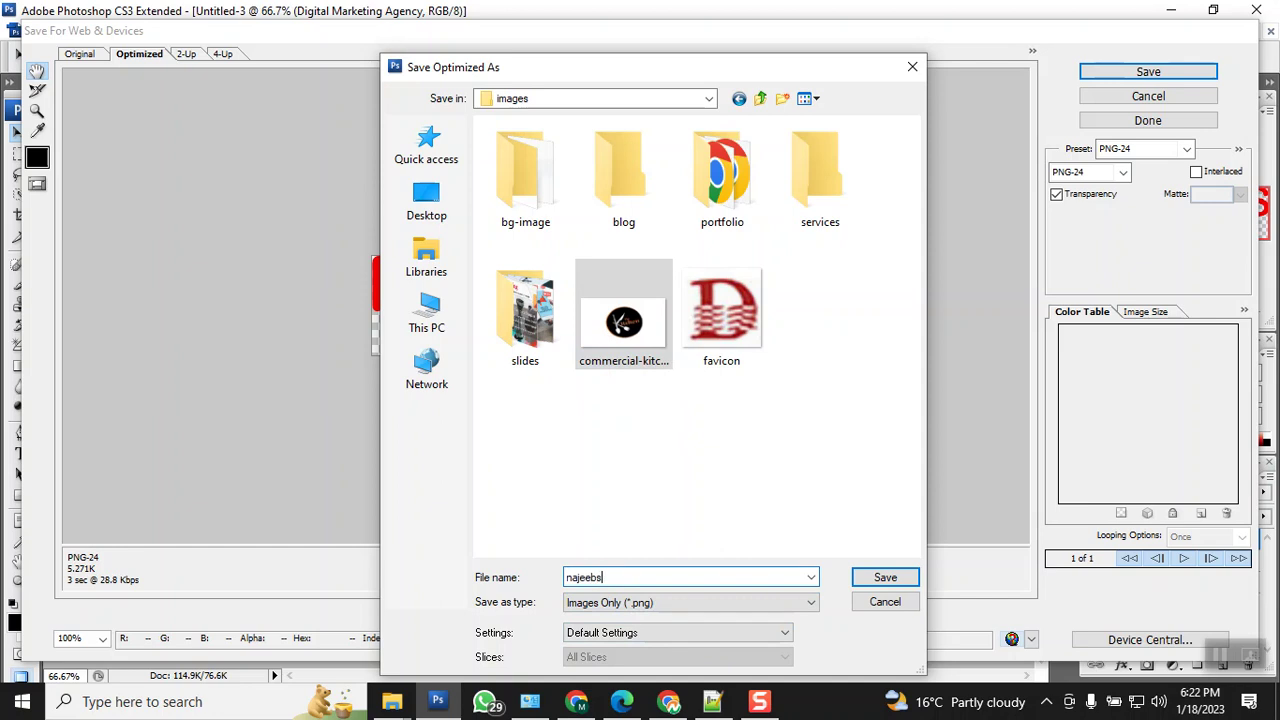
pyautogui.write('-digital-marketing-agency')
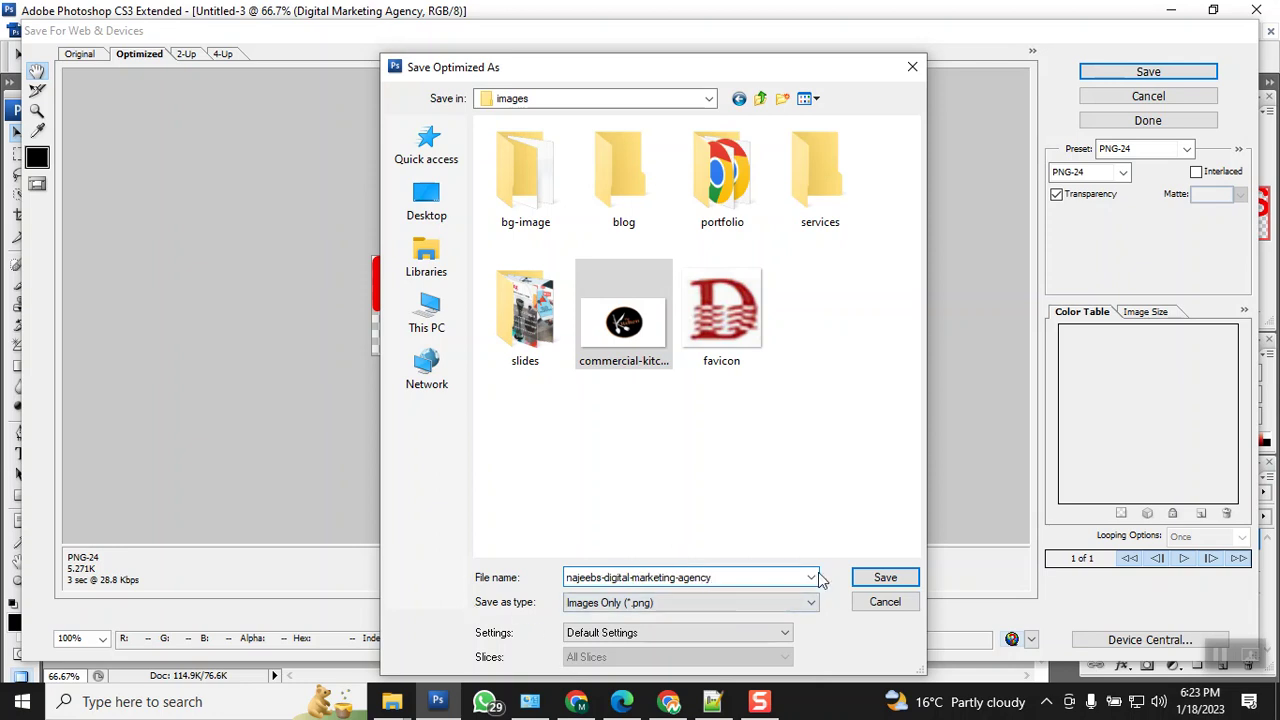
pyautogui.moveTo(738, 578); pyautogui.dragTo(488, 570)
pyautogui.hotkey('ctrl', 'c')
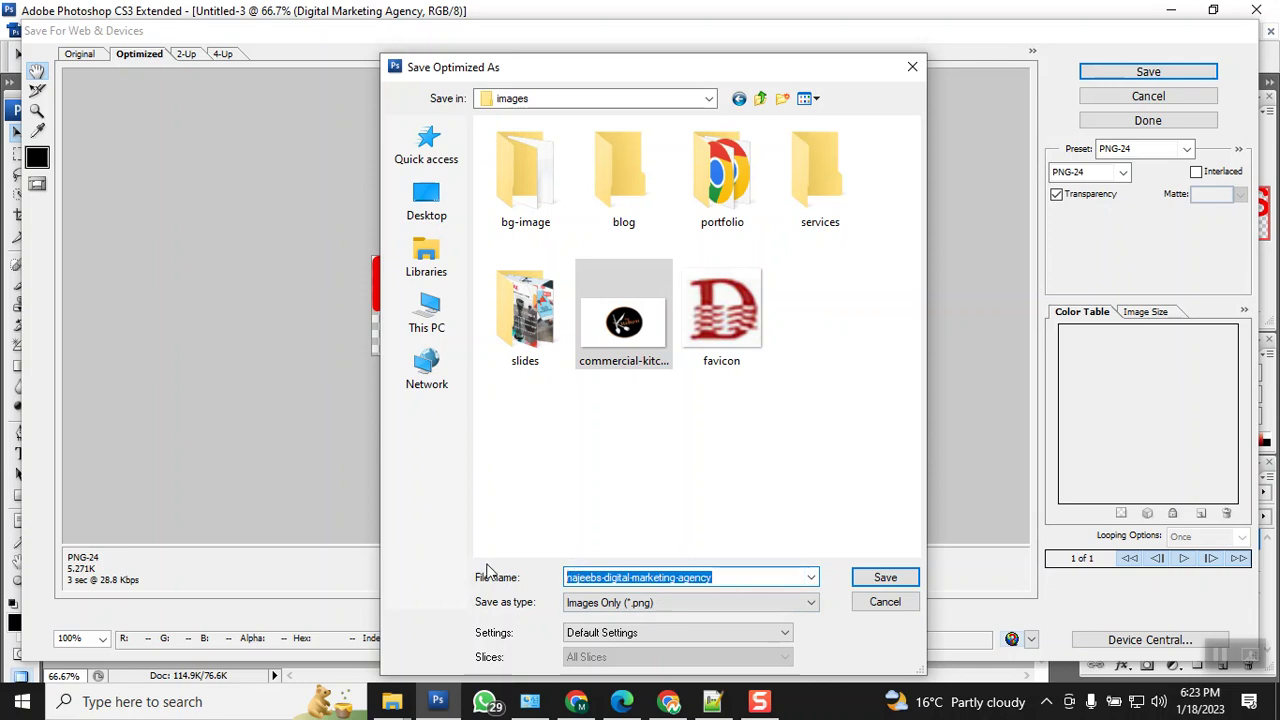
# Save the PNG export, and switch to Notepad++ to find commercial-kitchen in index.html.
pyautogui.click(886, 579)
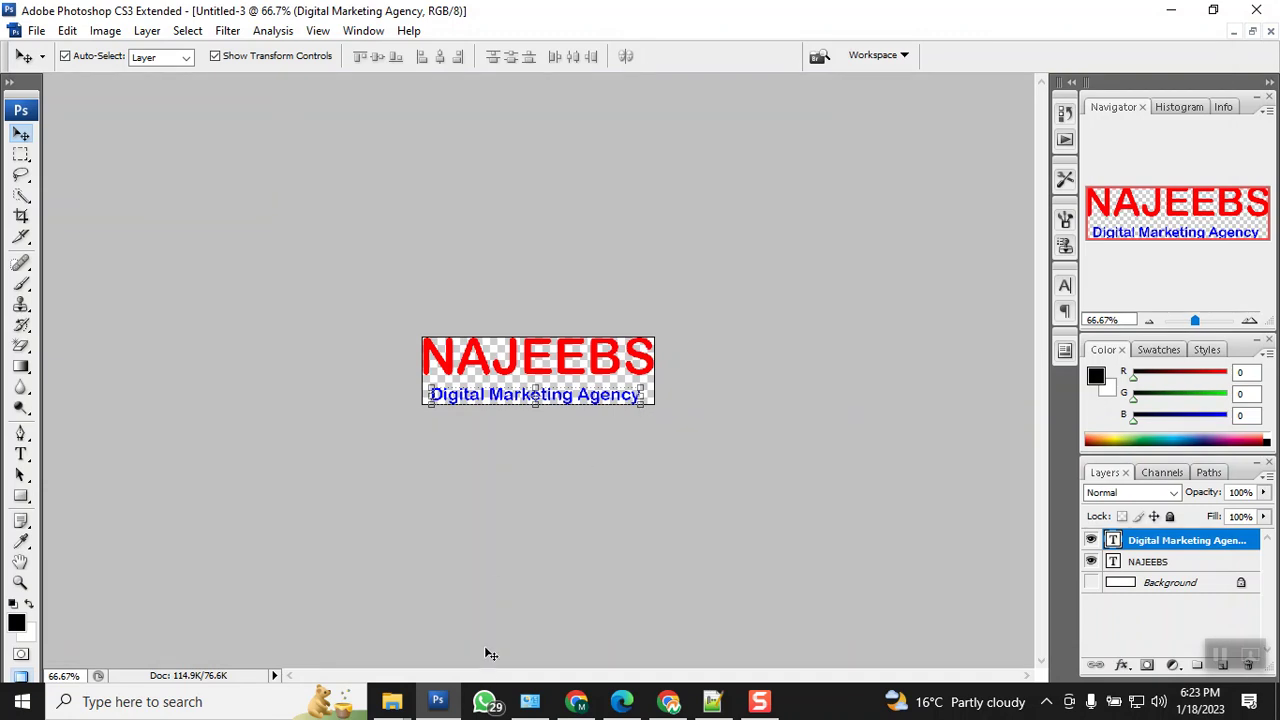
pyautogui.click(716, 704)
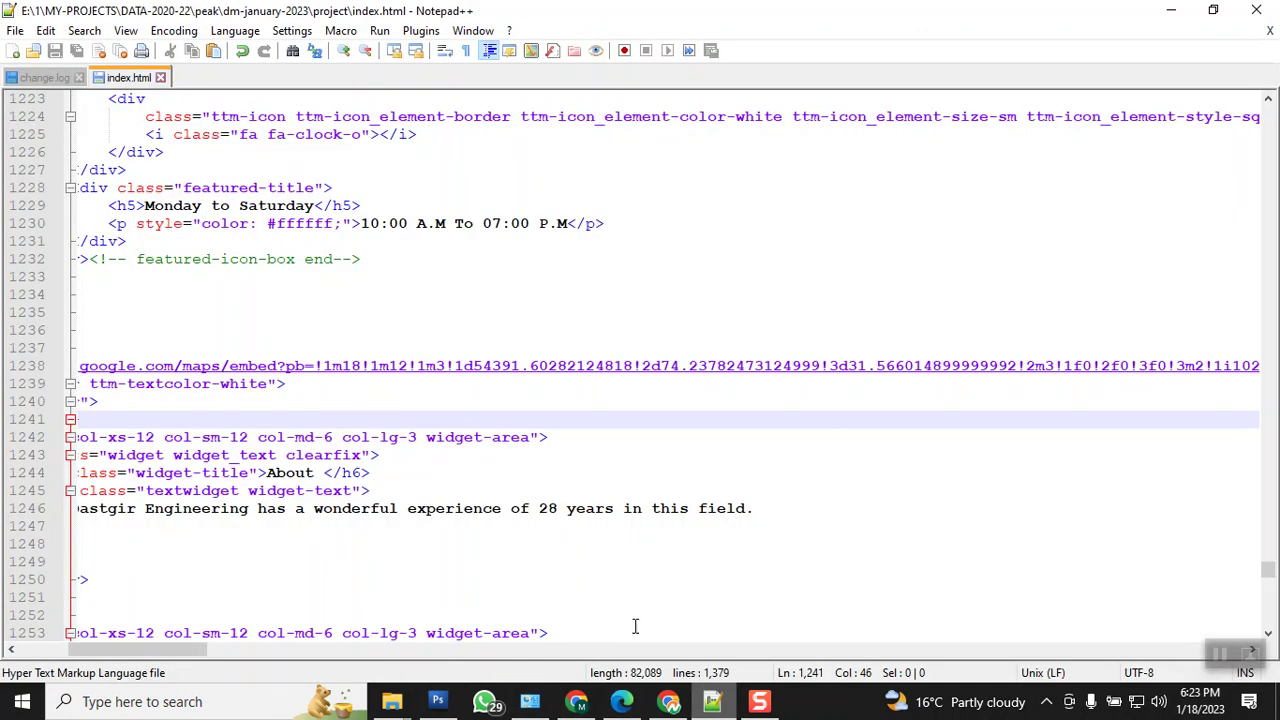
pyautogui.moveTo(1268, 570); pyautogui.dragTo(1245, 98)
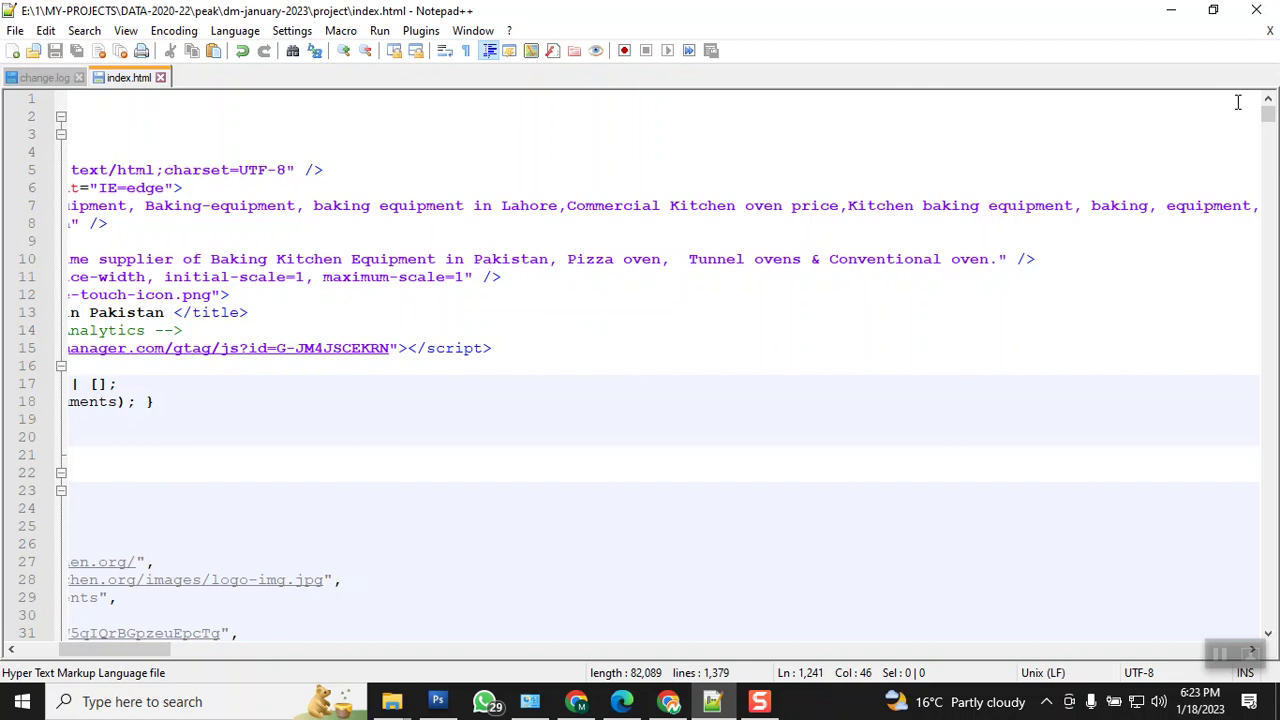
pyautogui.hotkey('ctrl', 'f')
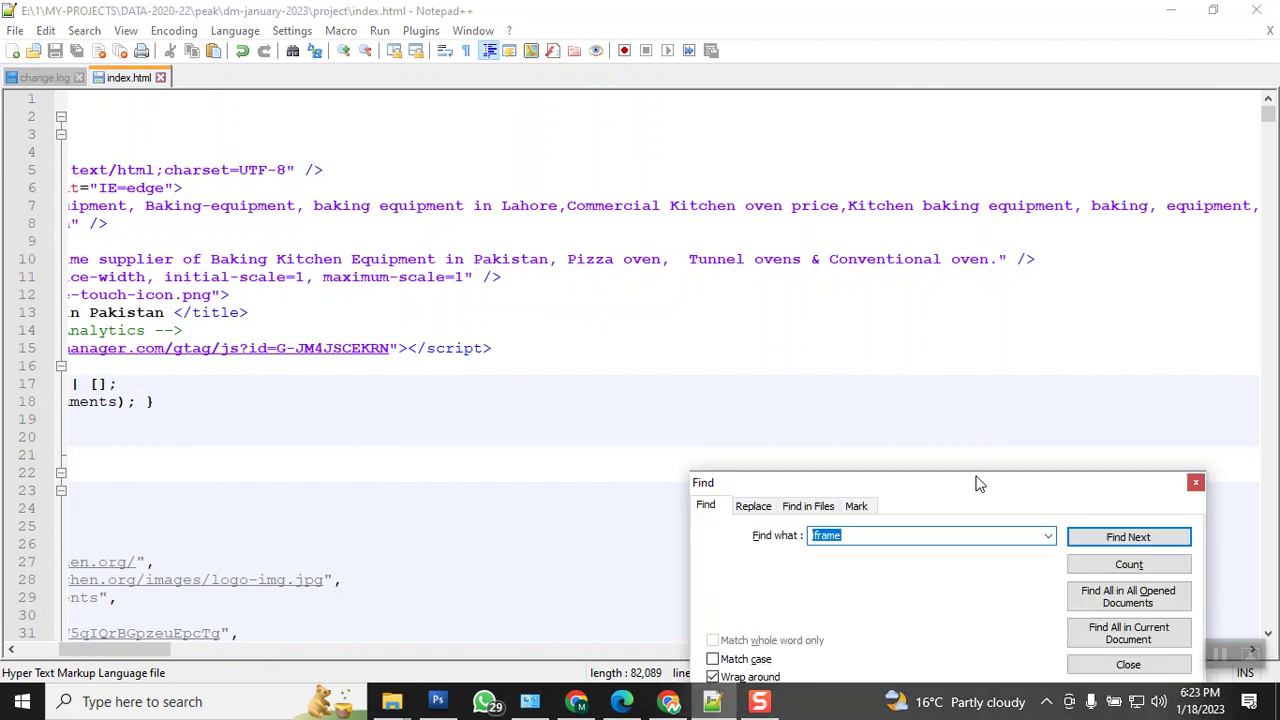
pyautogui.moveTo(977, 484); pyautogui.dragTo(1013, 283)
pyautogui.write('commercial')
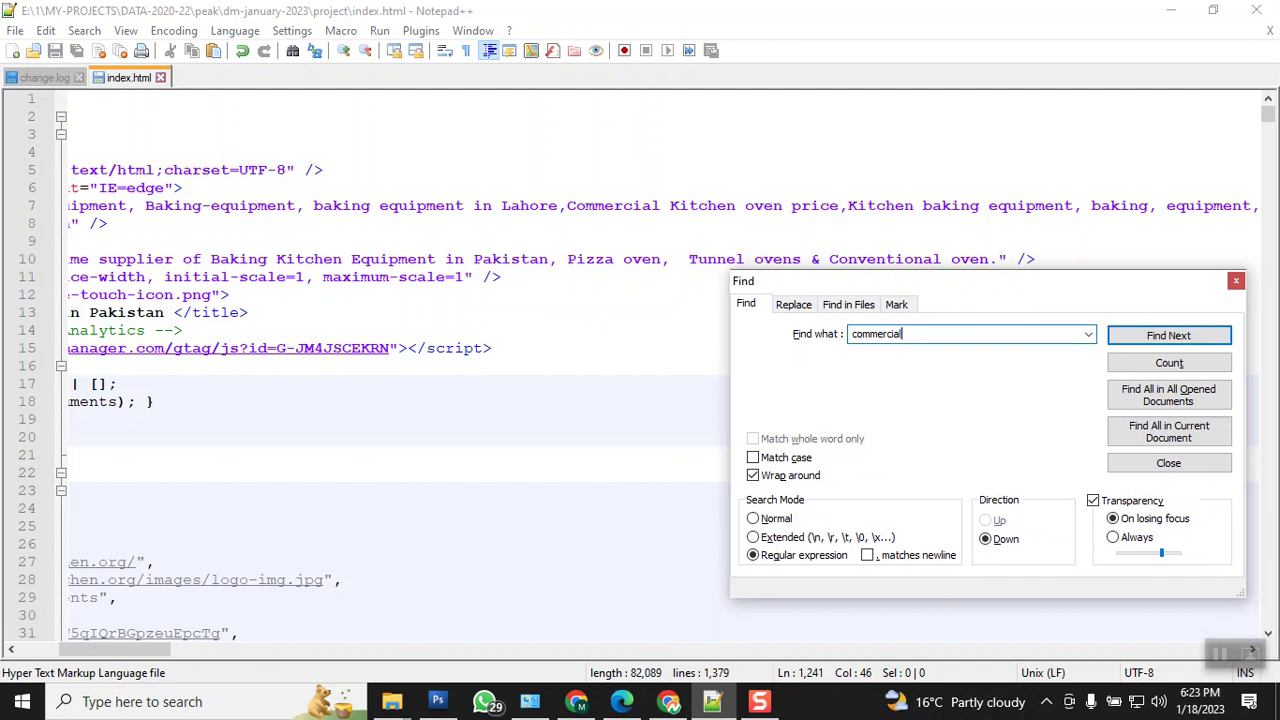
pyautogui.write('-kitchen')
pyautogui.click(1168, 343)
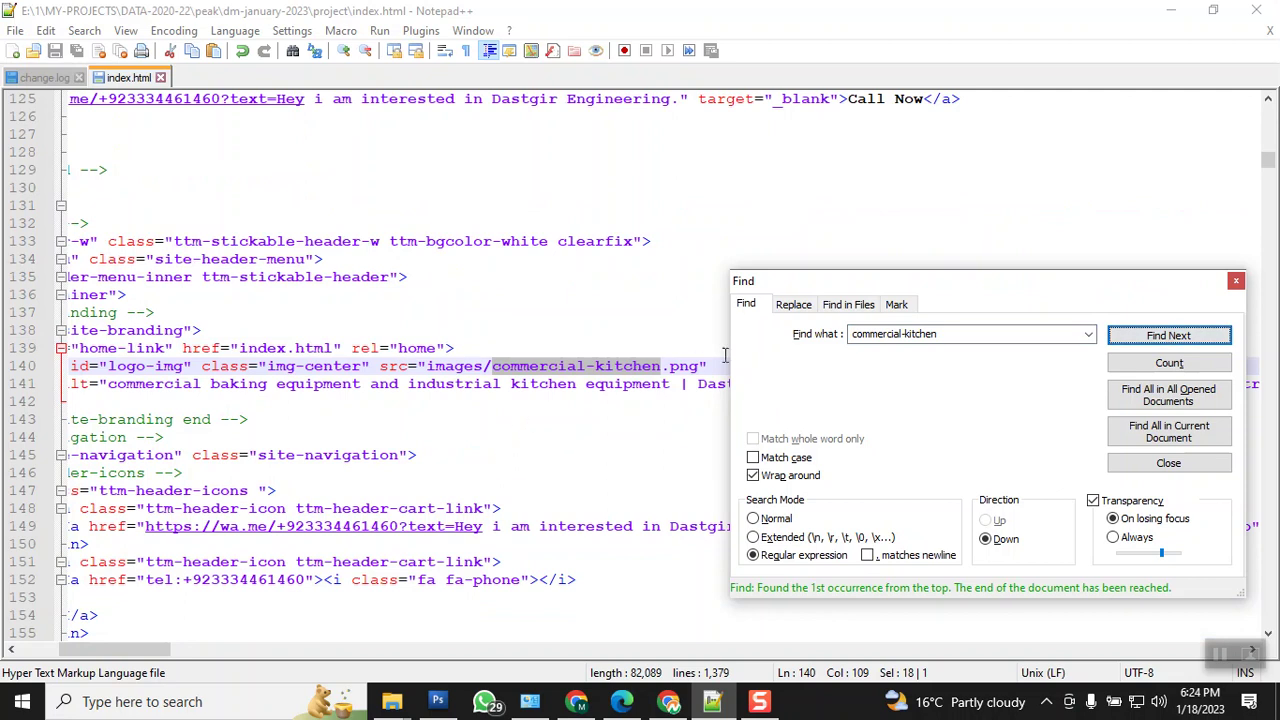
# Replace commercial-kitchen in the header logo's image source with the copied name najeebs-digital-marketing-agency and save index.html.
pyautogui.moveTo(932, 285); pyautogui.dragTo(898, 475)
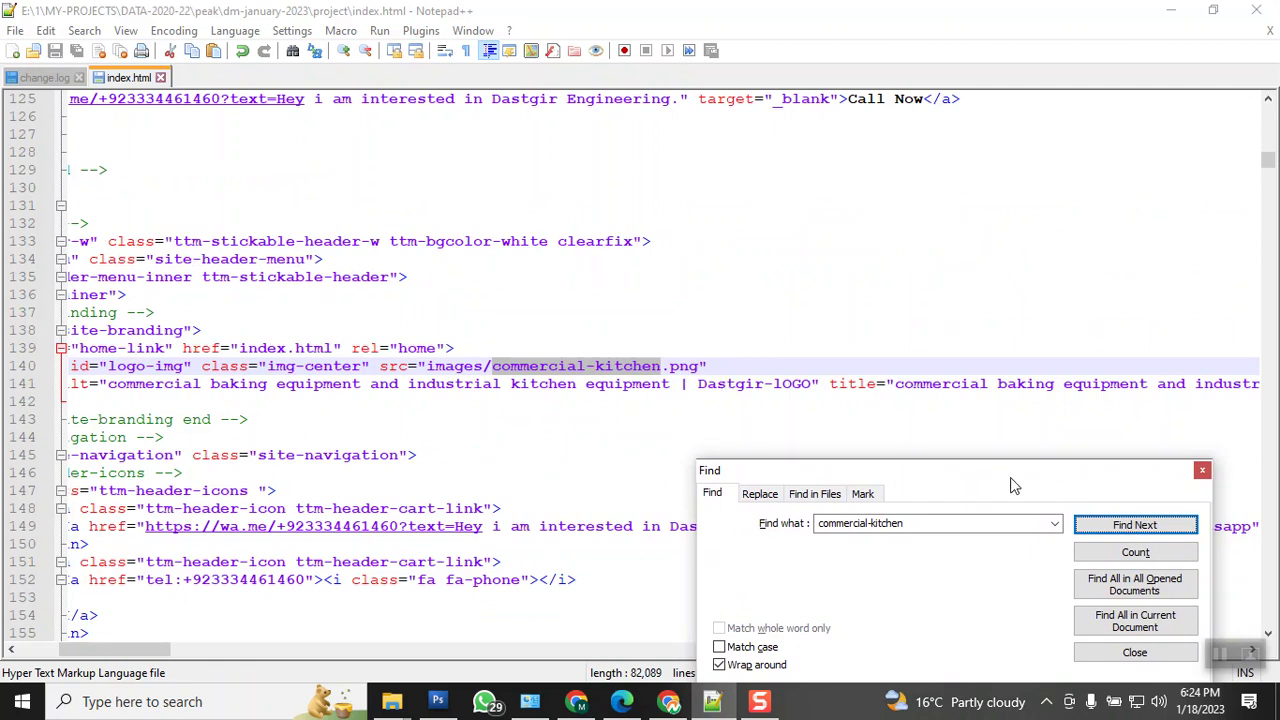
pyautogui.click(1202, 470)
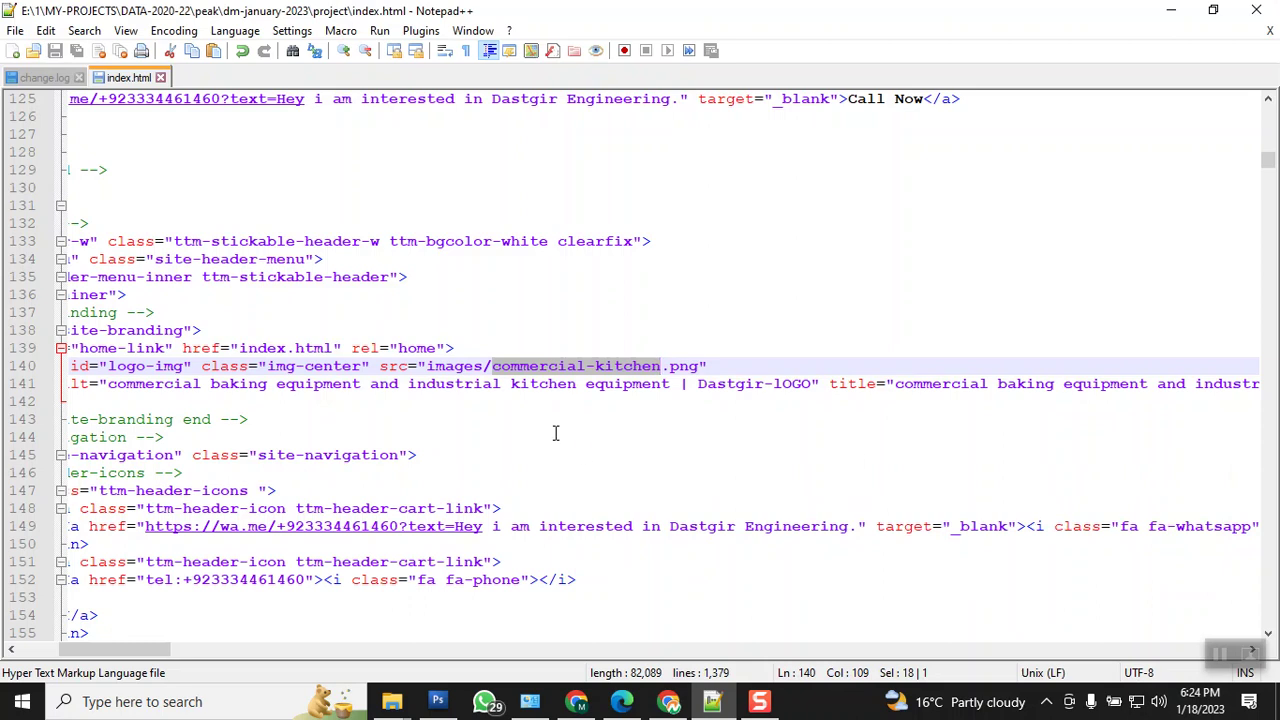
pyautogui.hotkey('ctrl', 'v')
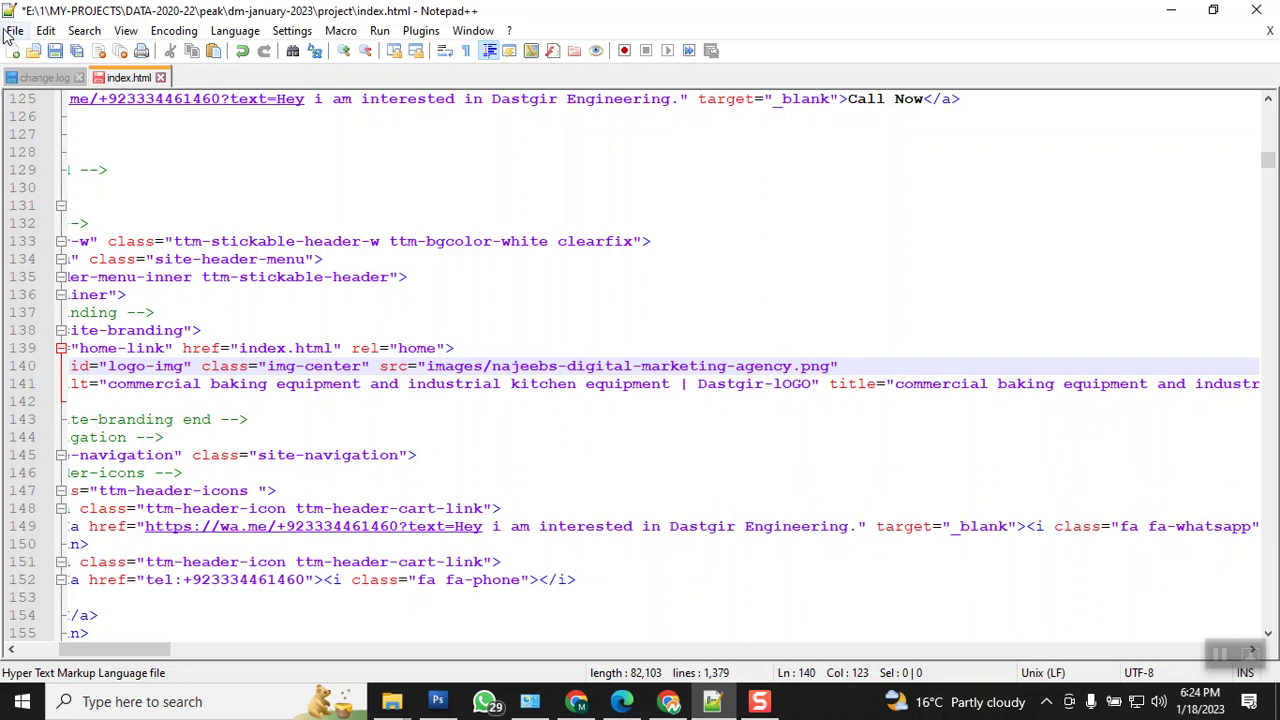
pyautogui.click(56, 52)
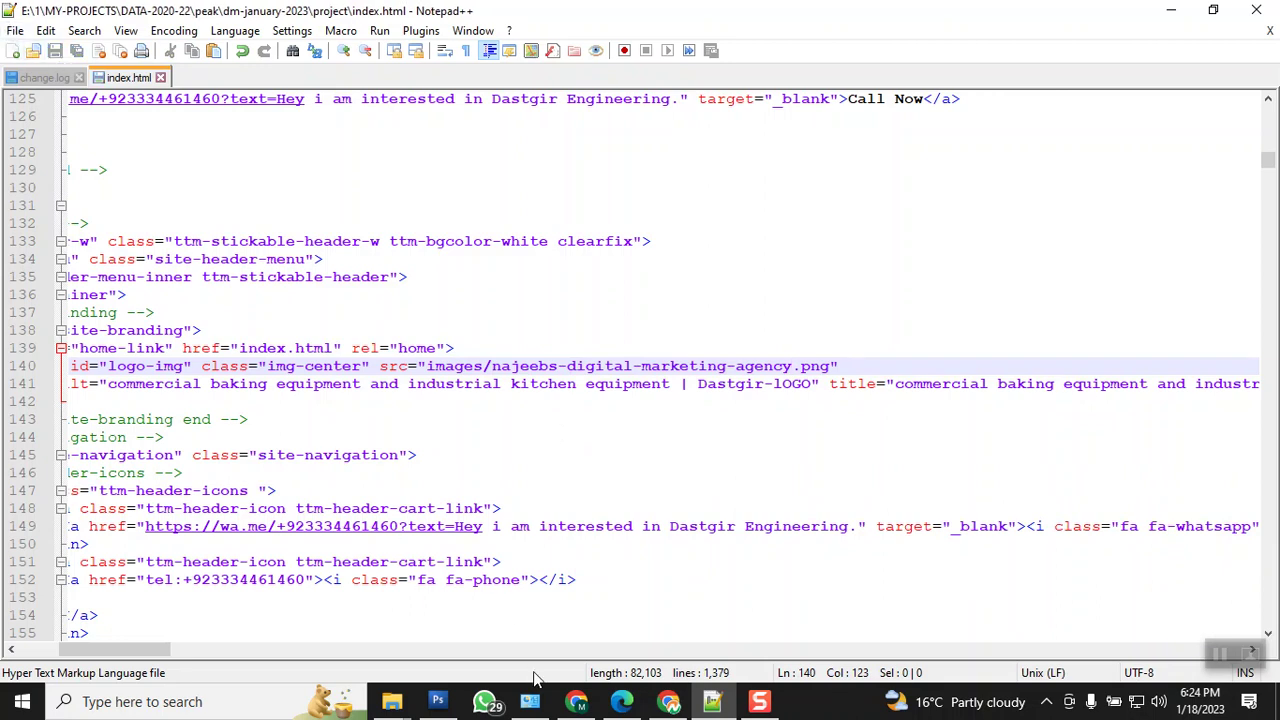
# Switch to Chrome and reload the project's index.html page to check the header logo.
pyautogui.click(576, 702)
pyautogui.scroll(4, 219, 246)
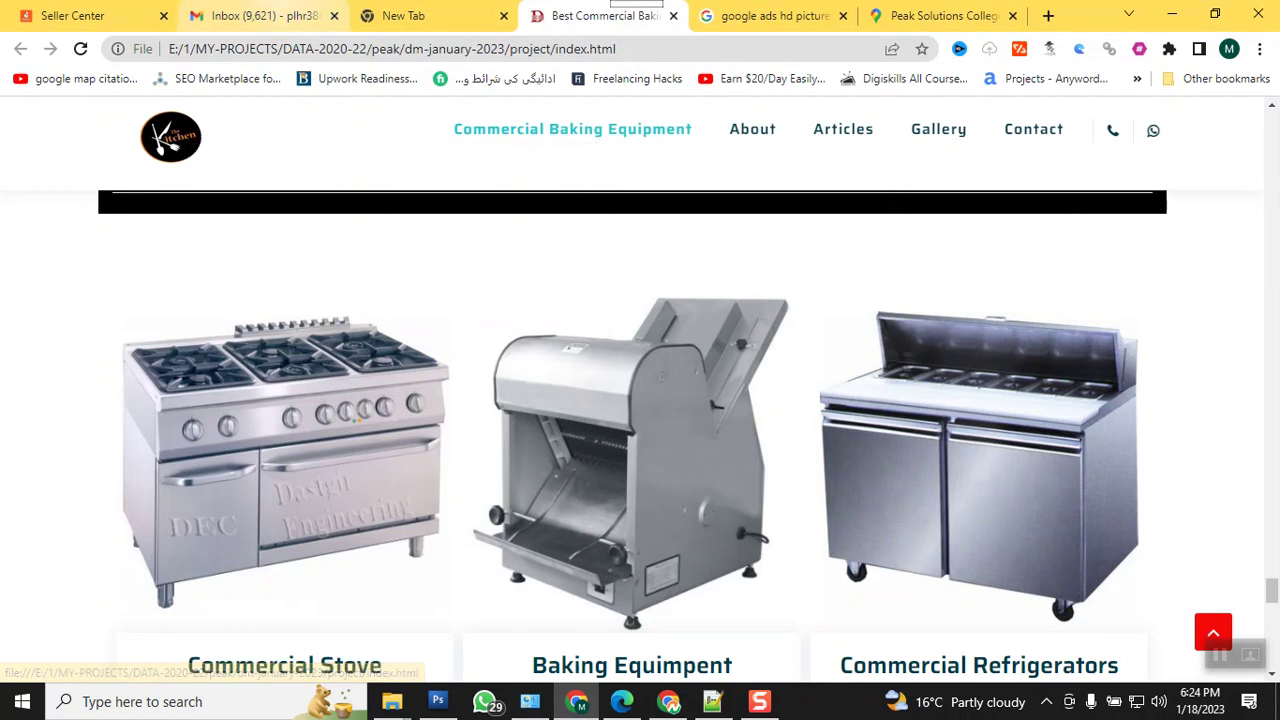
pyautogui.rightClick(566, 20)
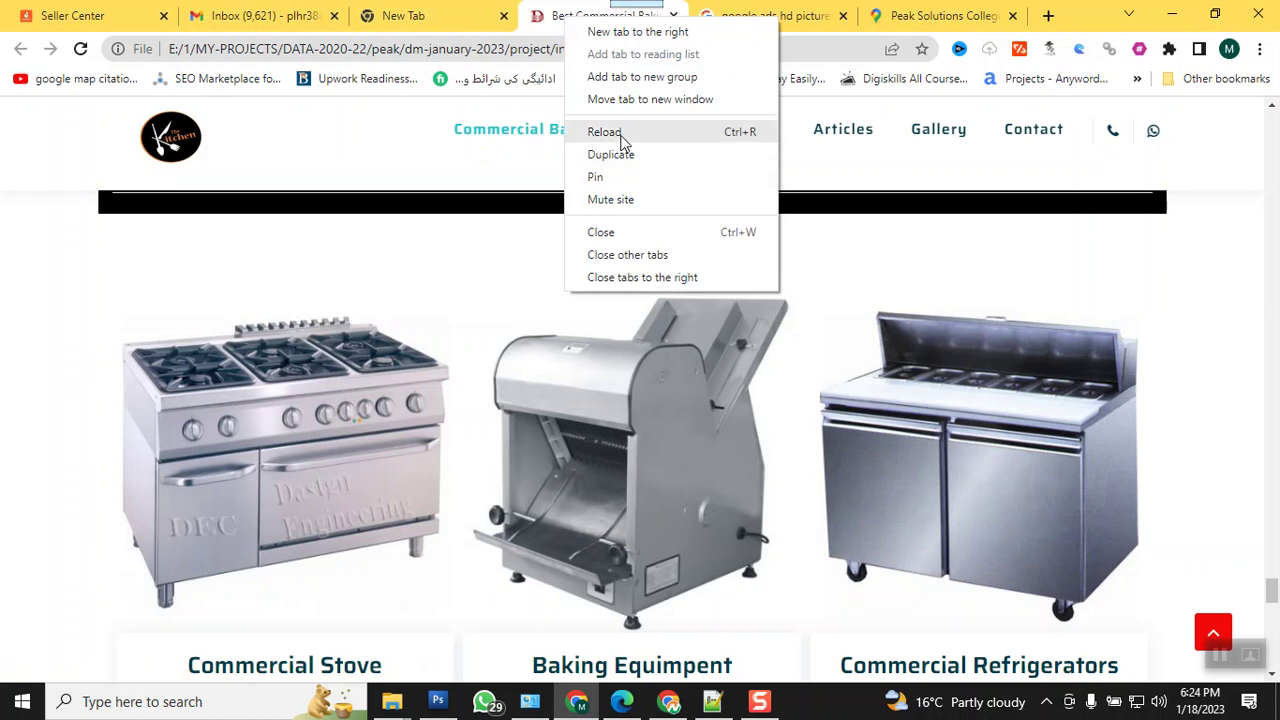
pyautogui.click(620, 134)
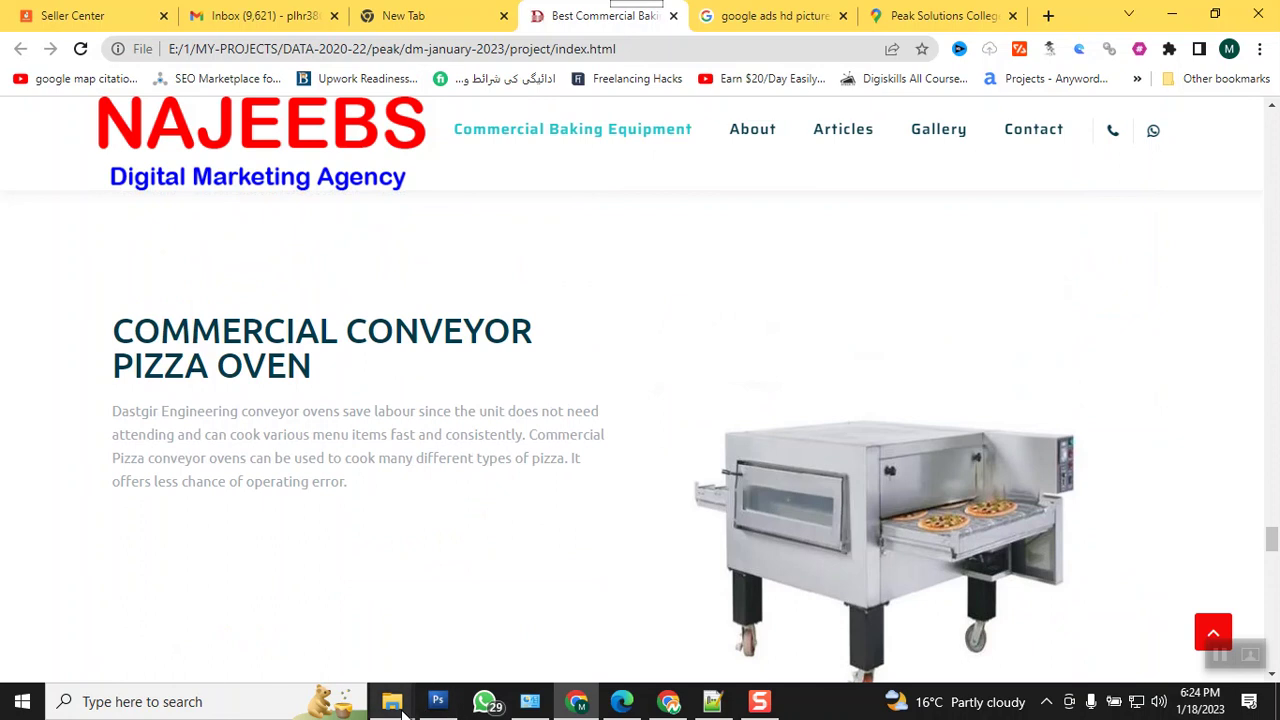
# Switch to the images folder in File Explorer and check the dimensions of the logo-img file.
pyautogui.moveTo(390, 708)
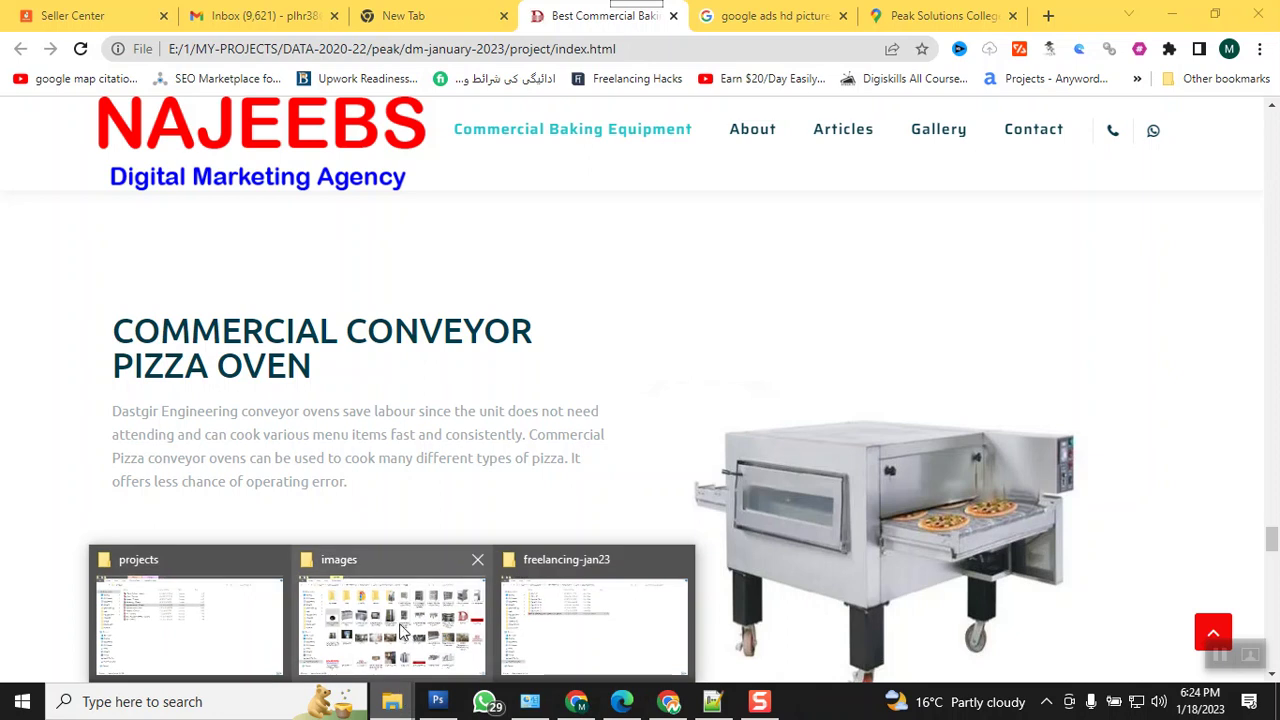
pyautogui.click(403, 630)
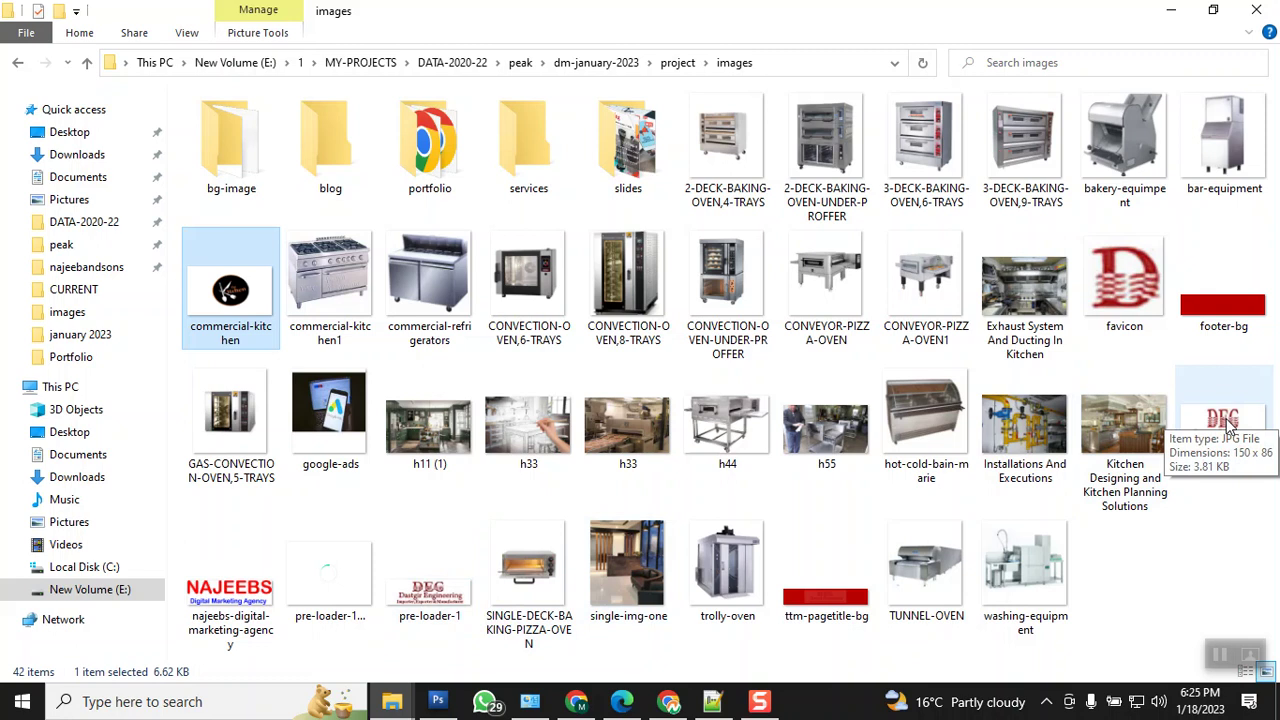
# Switch to Photoshop, open Image Size for the logo document and set the pixel width to 150.
pyautogui.click(437, 701)
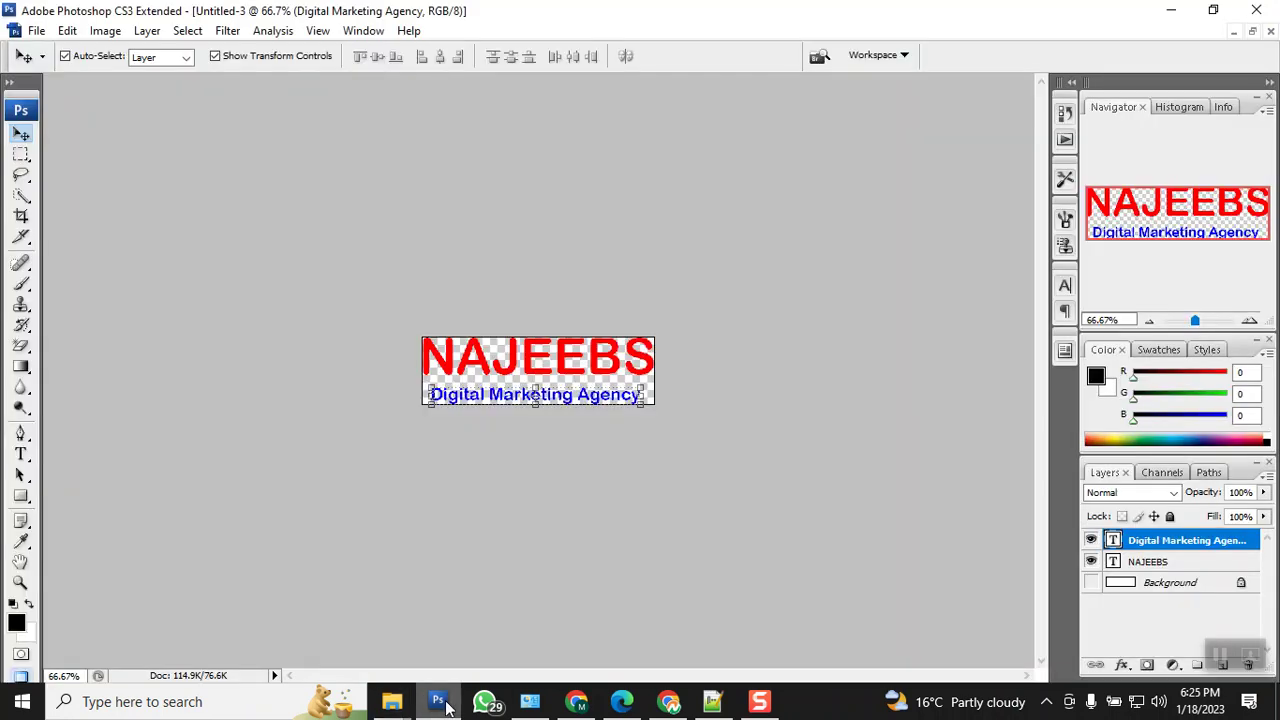
pyautogui.click(105, 31)
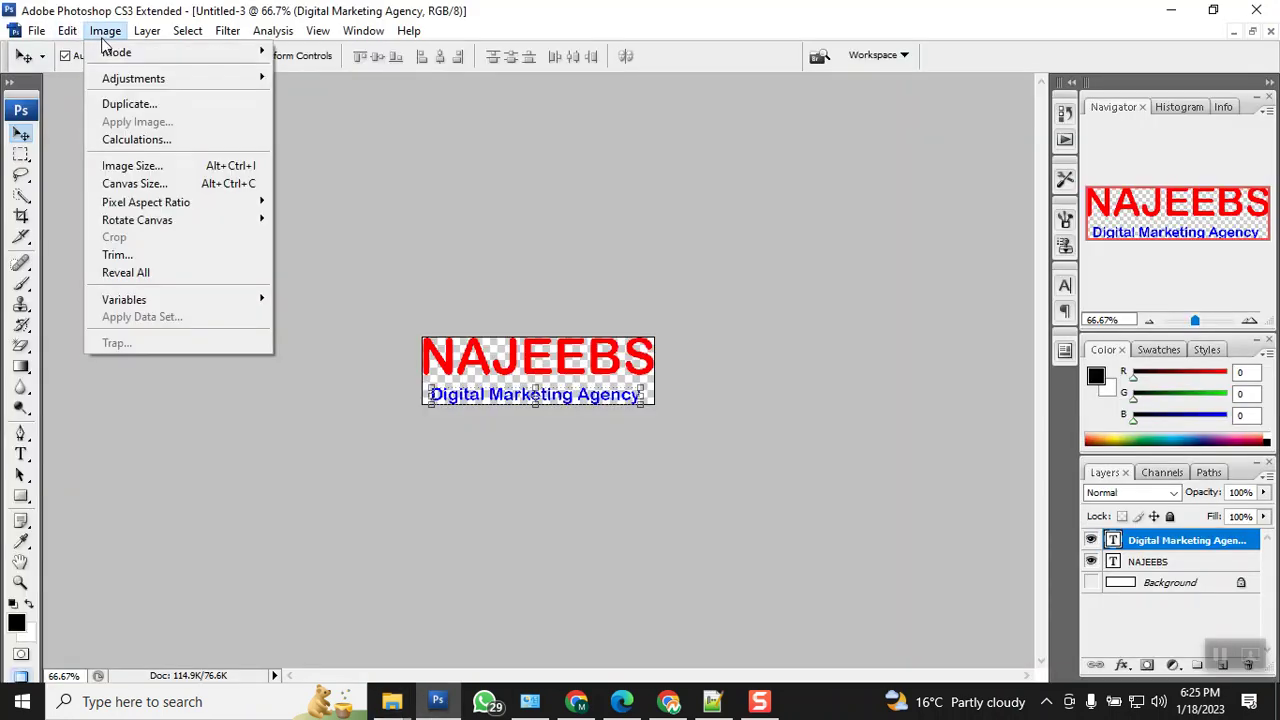
pyautogui.click(608, 192)
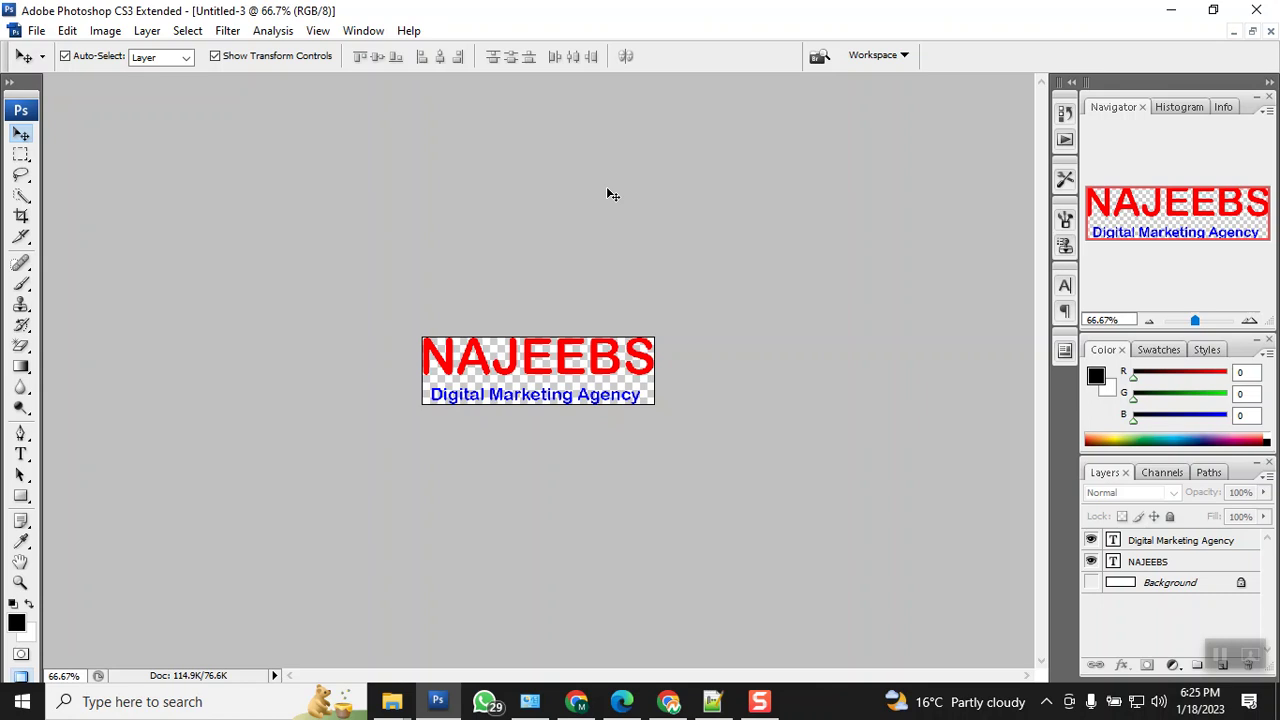
pyautogui.click(104, 31)
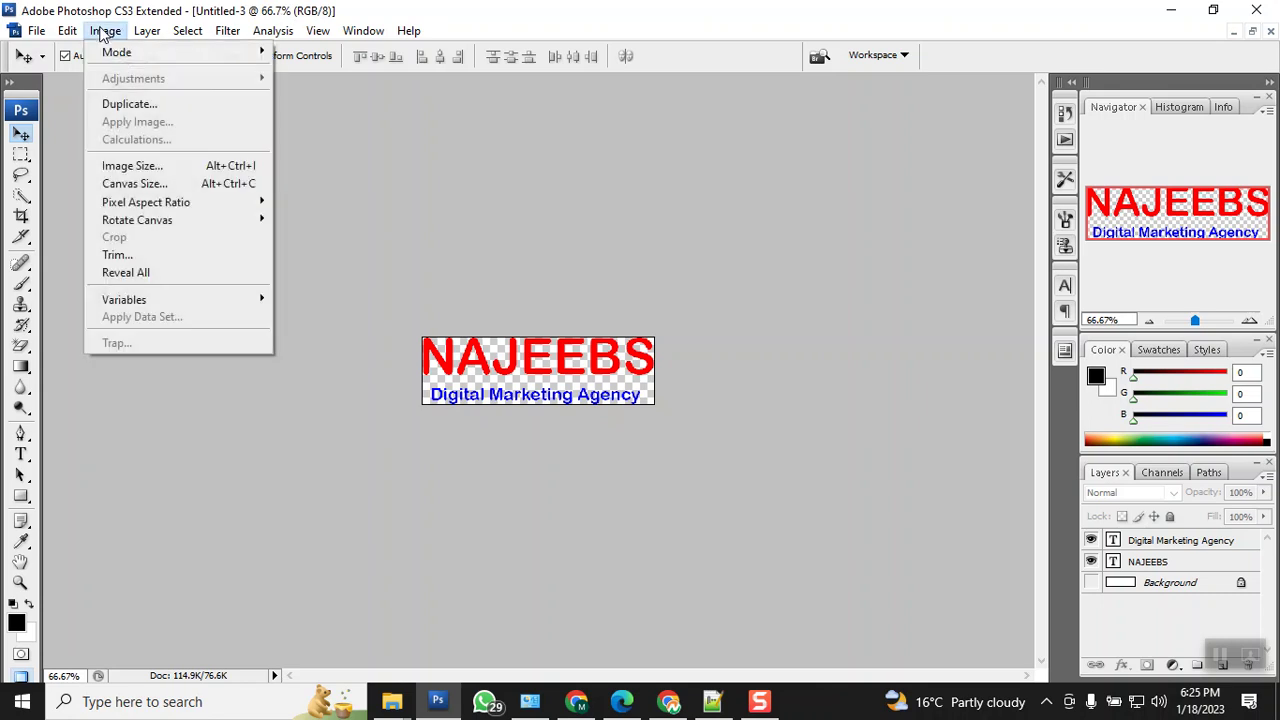
pyautogui.click(140, 166)
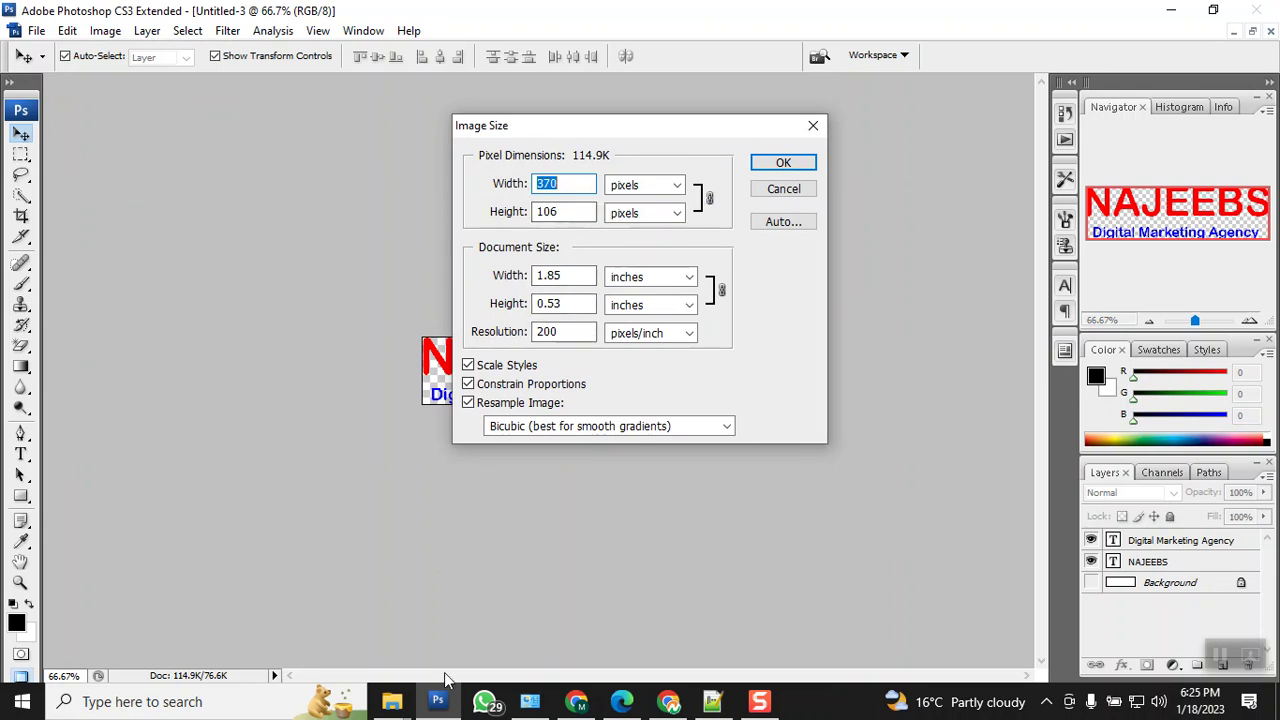
pyautogui.write('1')
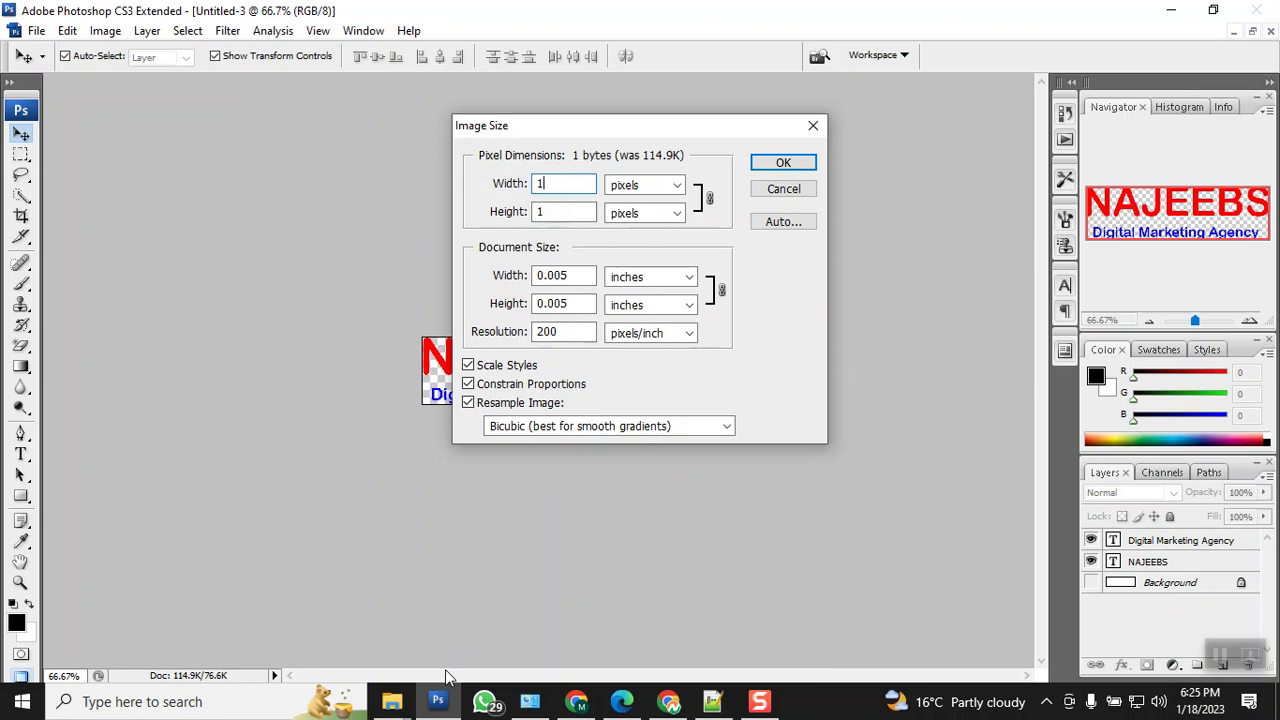
pyautogui.write('50')
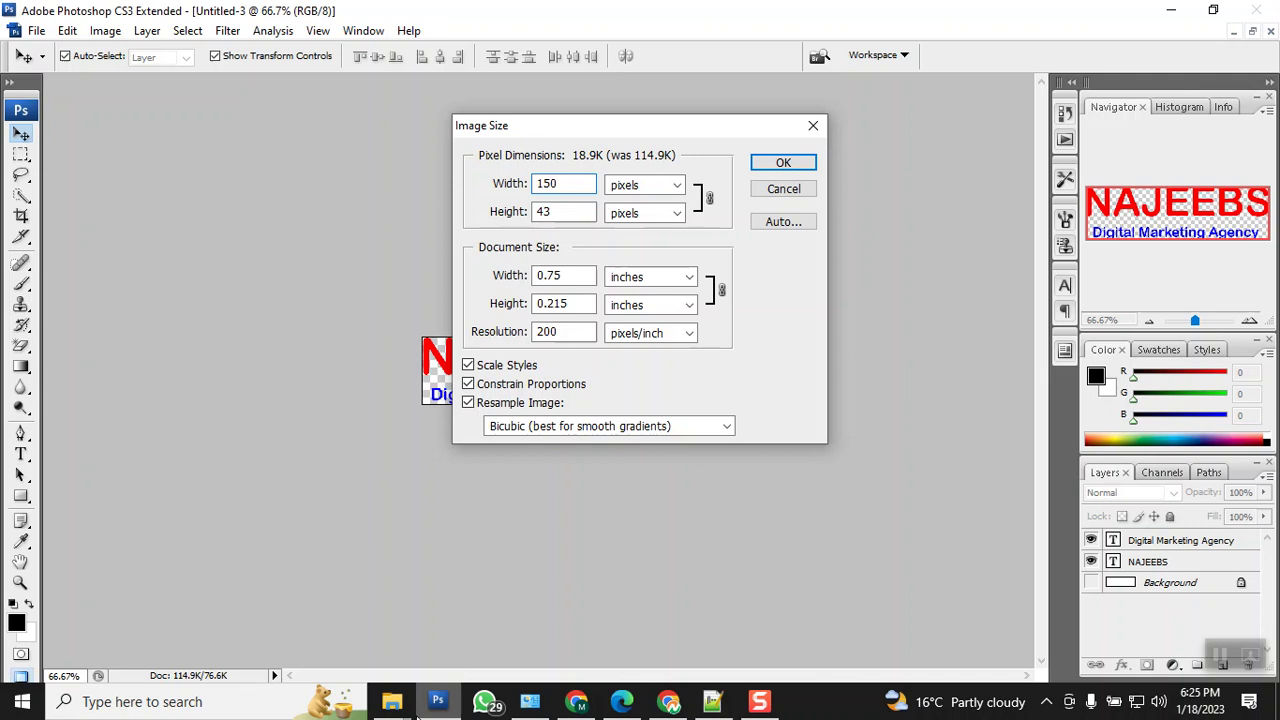
# Return to the images folder in File Explorer and recheck the height of logo-img.
pyautogui.click(391, 701)
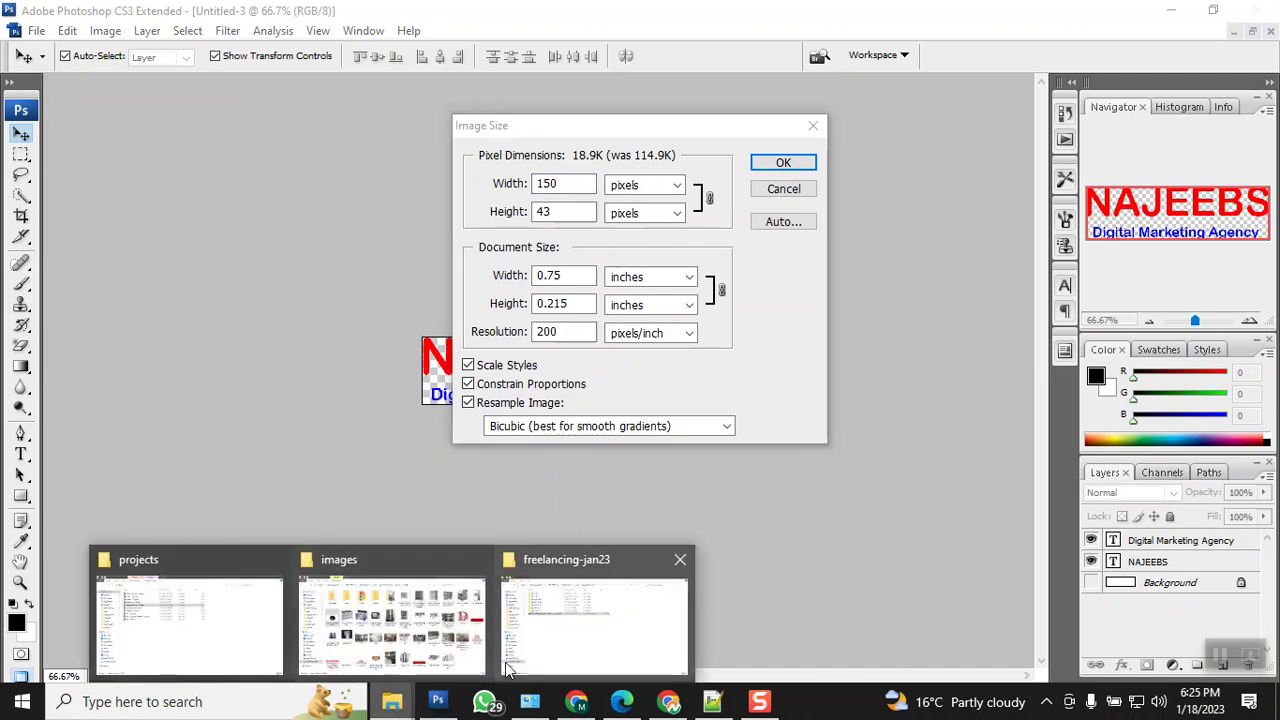
pyautogui.click(414, 646)
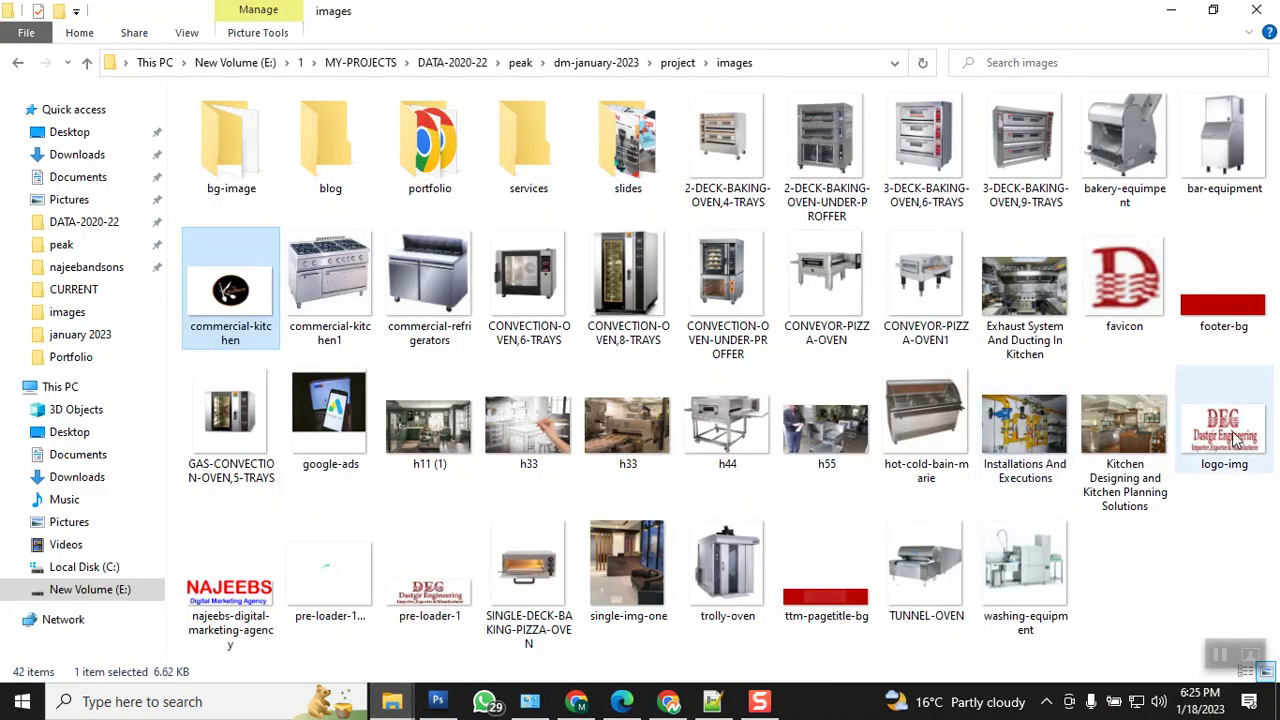
pyautogui.moveTo(1237, 440)
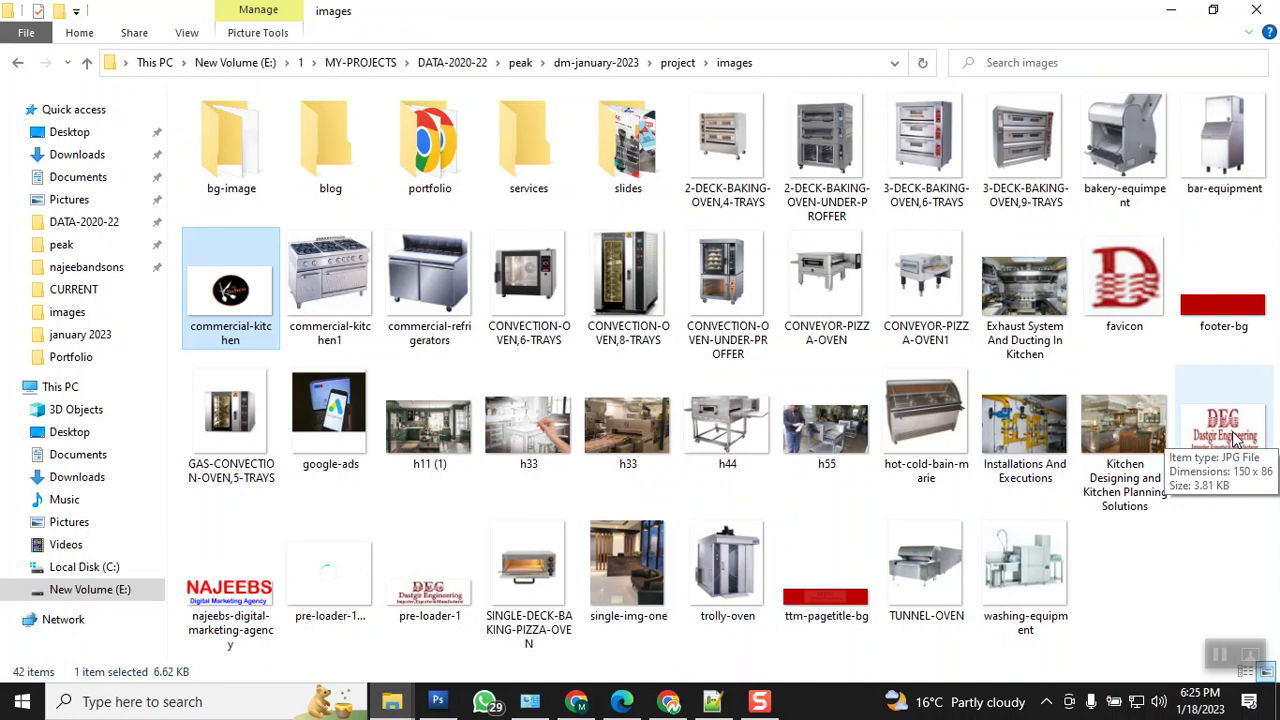
# Switch back to Photoshop and set the logo's pixel height to 86 in Image Size.
pyautogui.click(440, 700)
pyautogui.doubleClick(548, 220)
pyautogui.write('86')
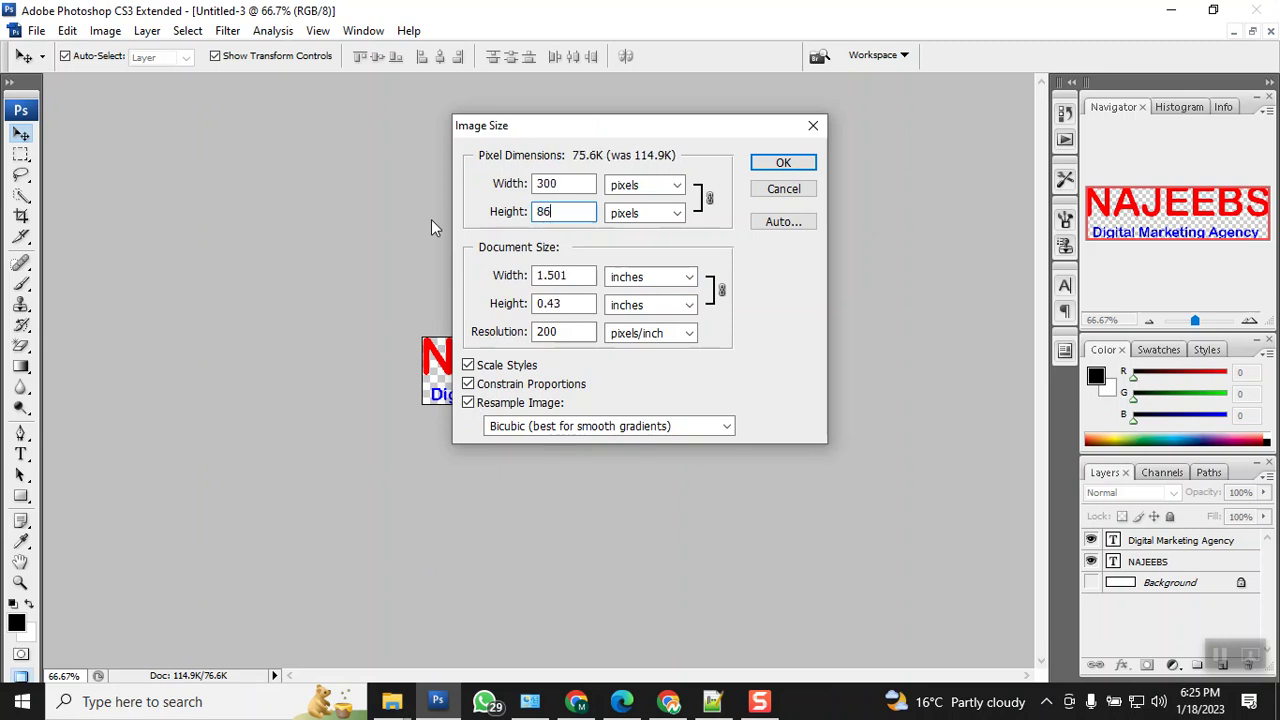
pyautogui.moveTo(522, 131); pyautogui.dragTo(460, 61)
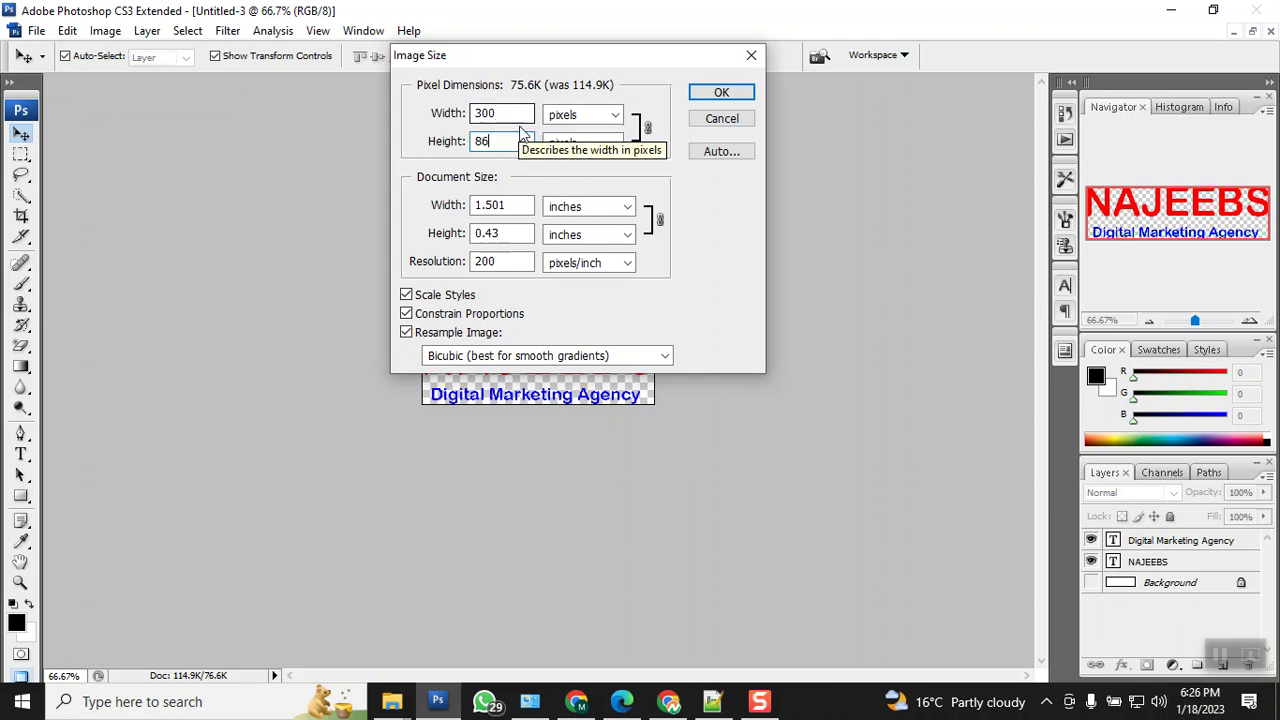
# Turn off Constrain Proportions, set the width to 150 pixels and apply the 150 × 86 pixel resize.
pyautogui.click(647, 135)
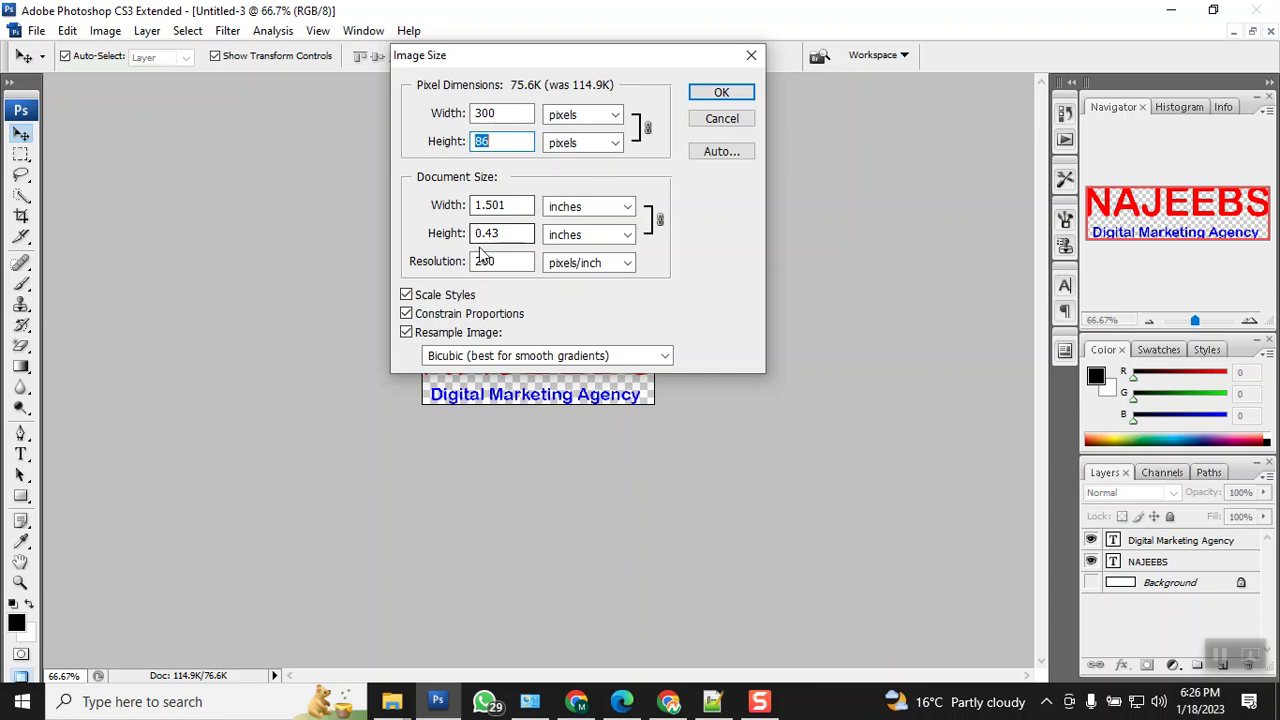
pyautogui.click(407, 315)
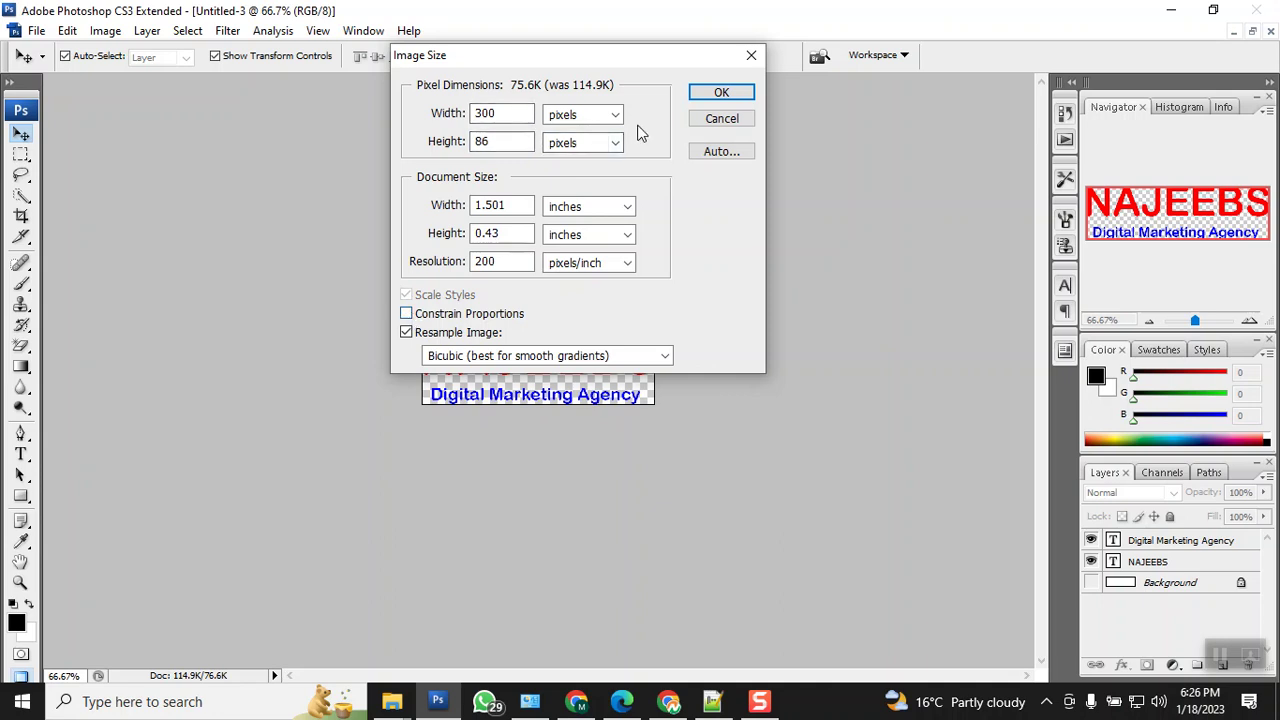
pyautogui.doubleClick(510, 114)
pyautogui.write('150')
pyautogui.doubleClick(500, 142)
pyautogui.click(498, 142)
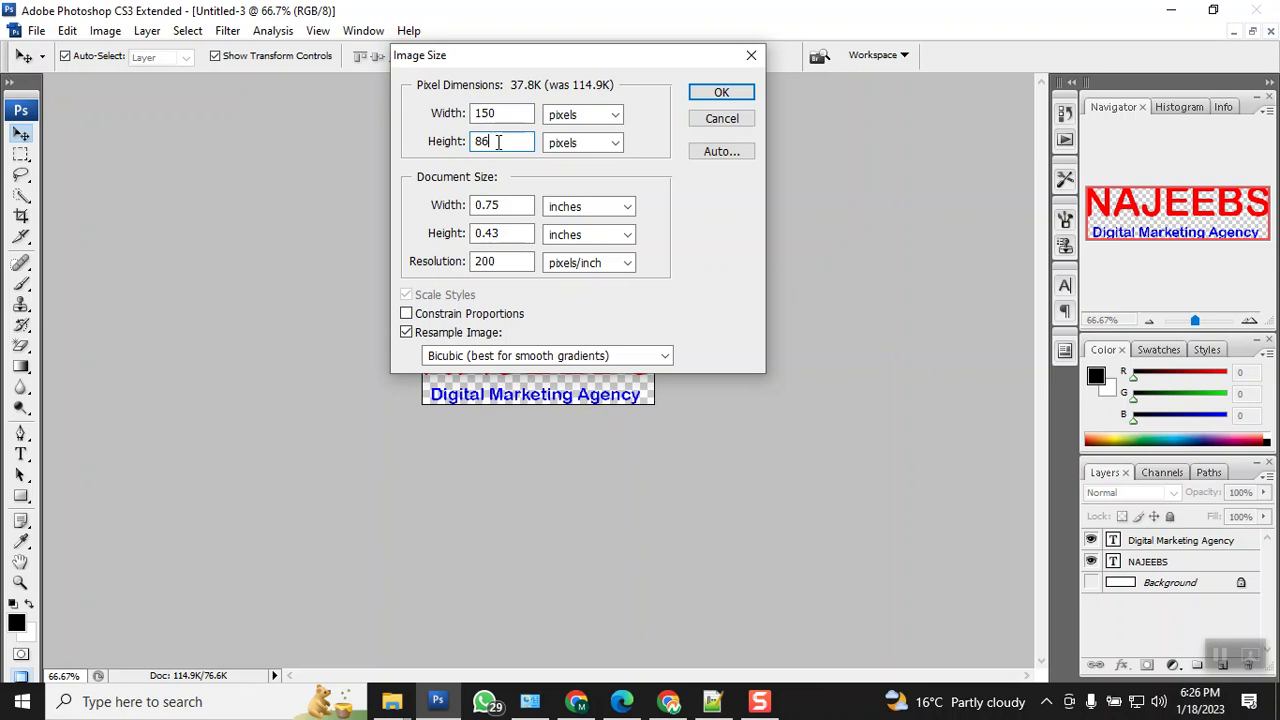
pyautogui.click(715, 94)
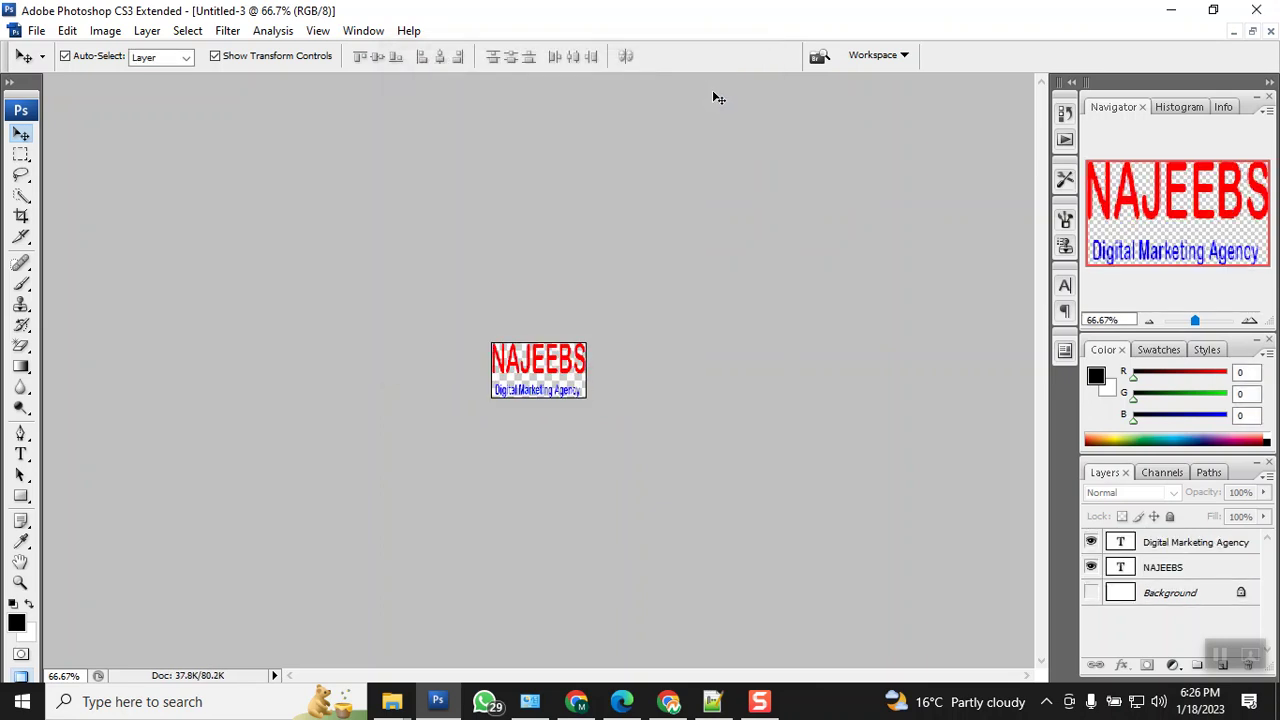
# Save the resized logo as a non-interlaced PNG in the images folder, overwriting the existing NAJEEBS digital marketing logo file.
pyautogui.click(36, 30)
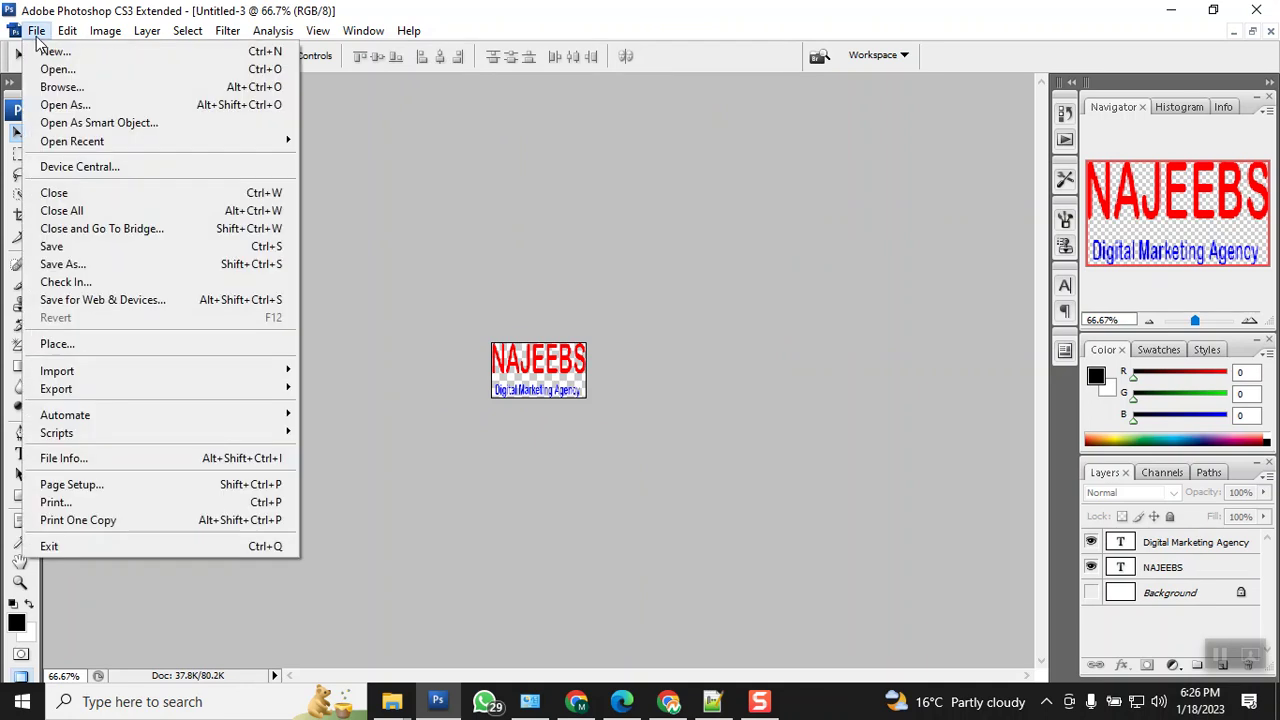
pyautogui.click(89, 265)
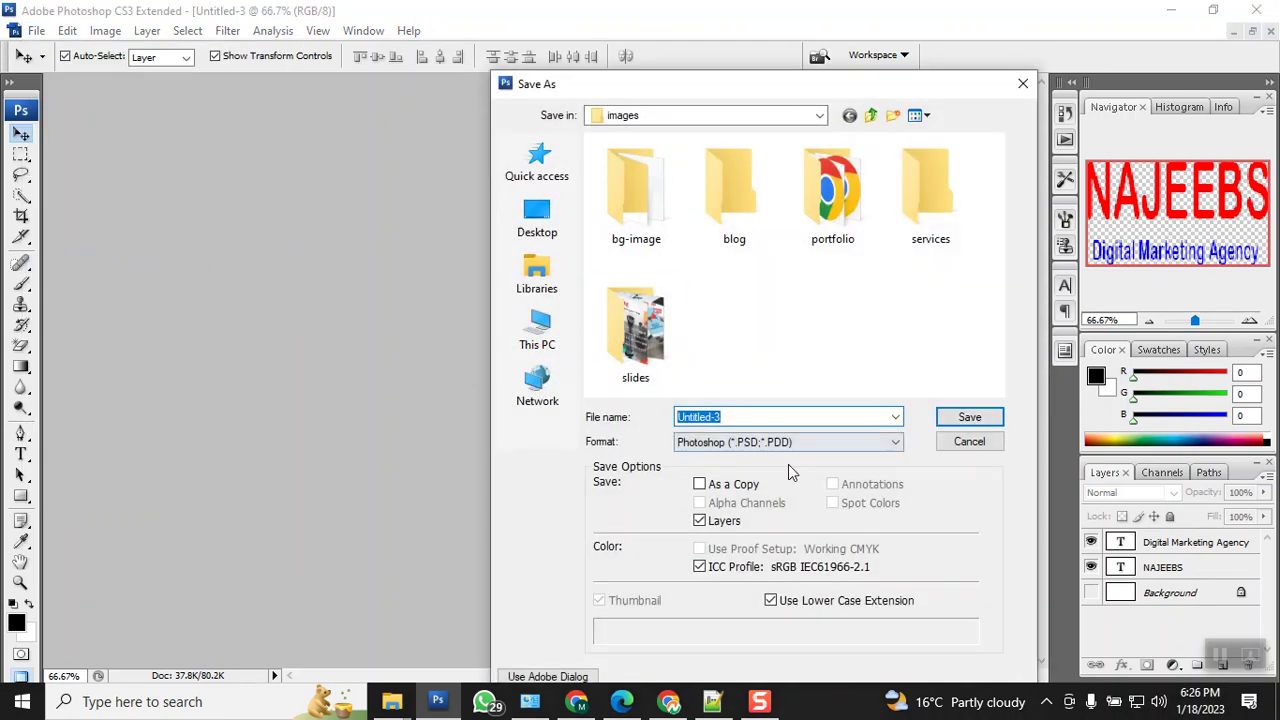
pyautogui.click(779, 450)
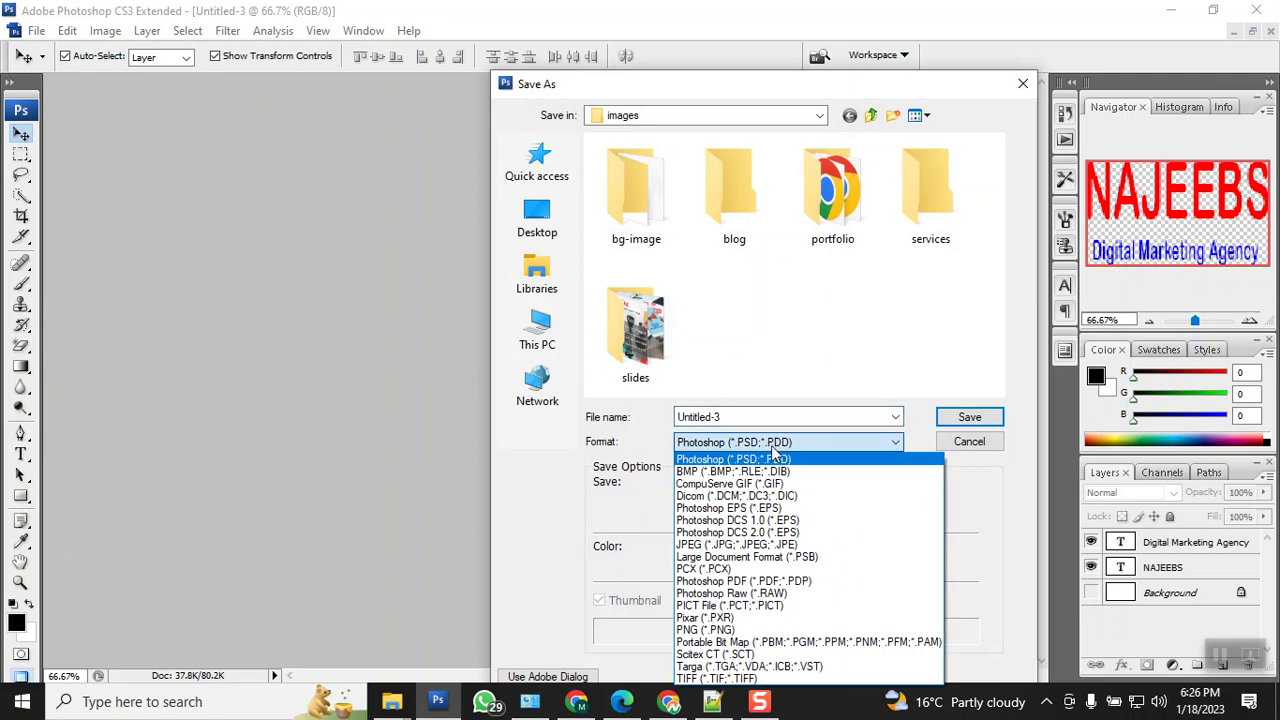
pyautogui.click(757, 627)
pyautogui.click(930, 335)
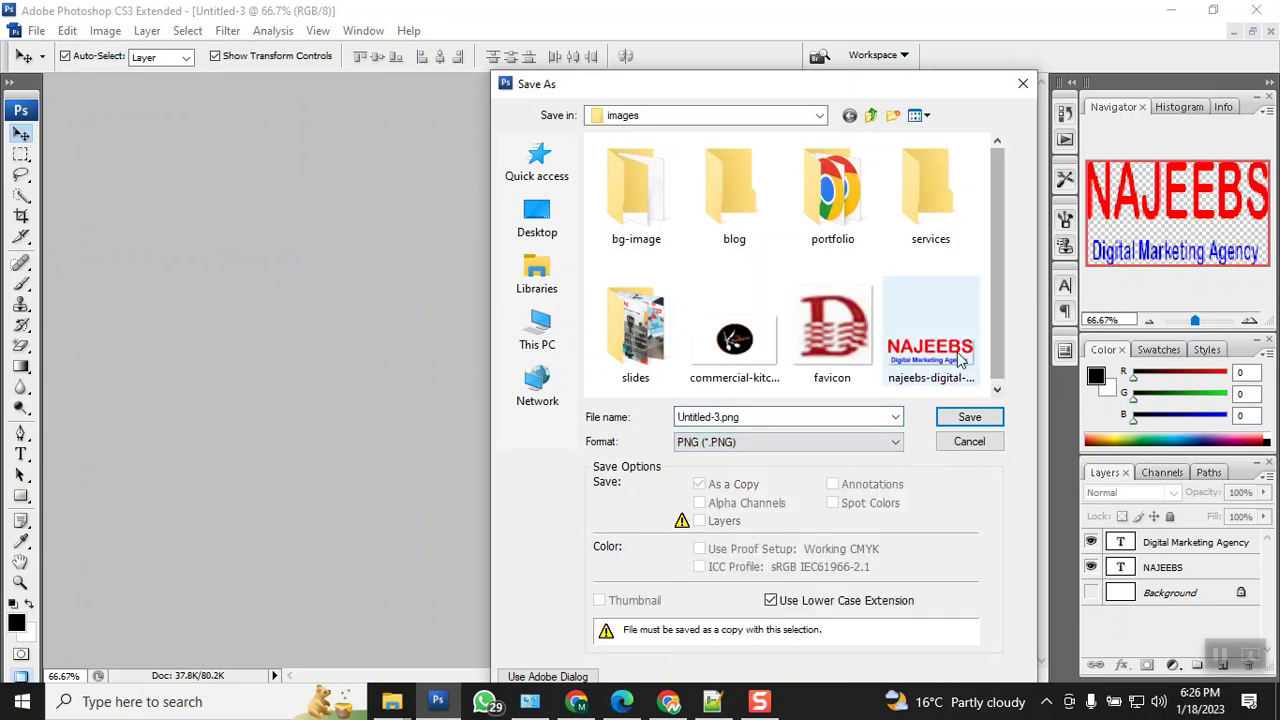
pyautogui.click(969, 417)
pyautogui.click(694, 356)
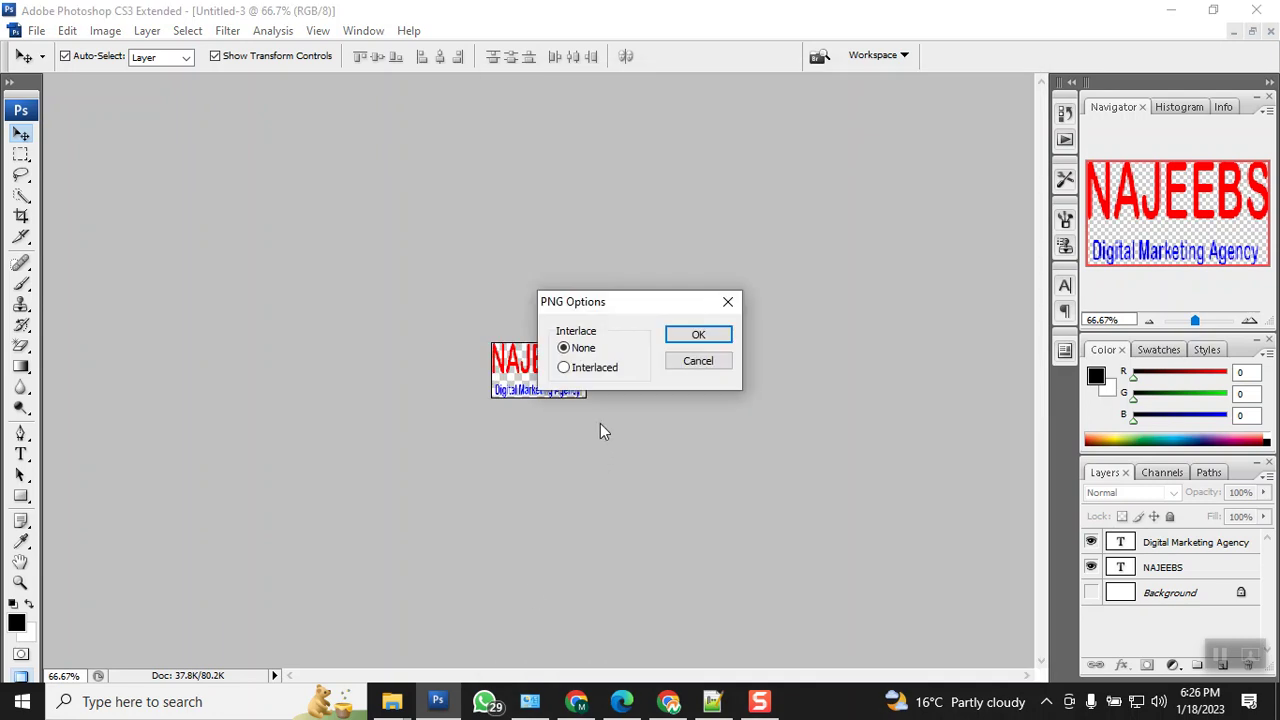
pyautogui.click(686, 336)
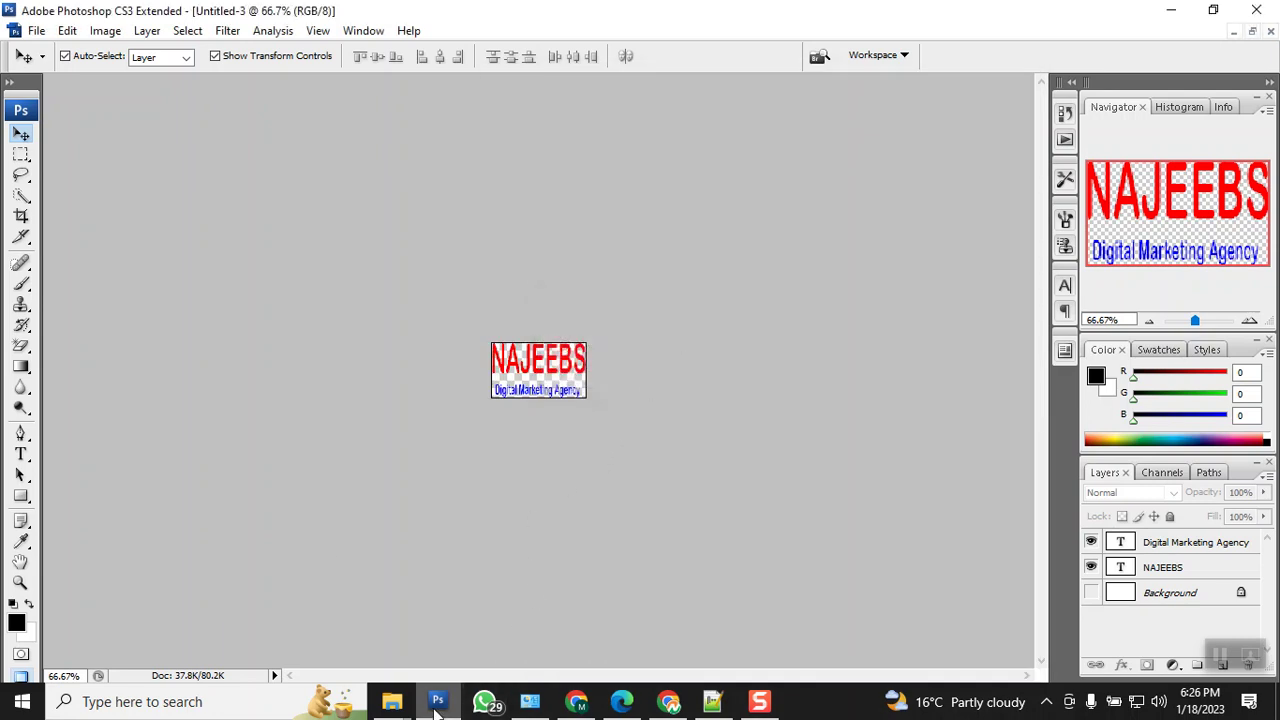
# Switch to Chrome and reload the project's index.html page to check the resized logo in the header.
pyautogui.click(576, 701)
pyautogui.rightClick(549, 20)
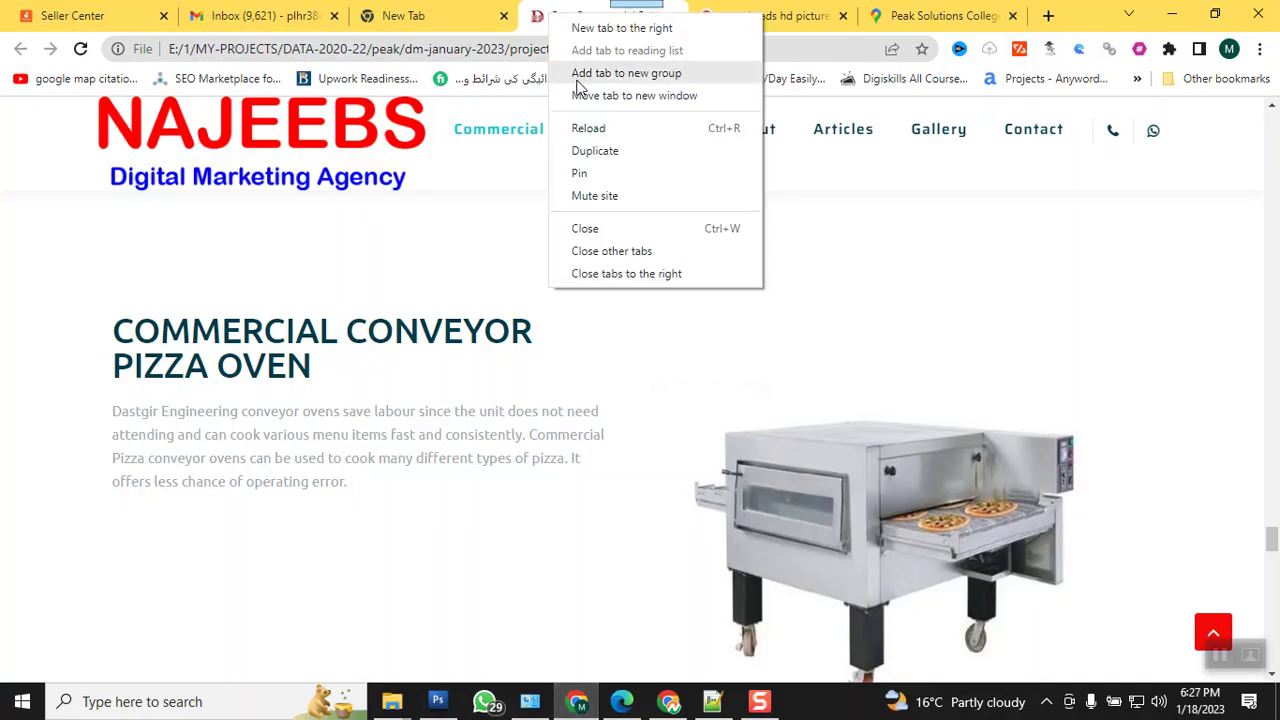
pyautogui.click(601, 131)
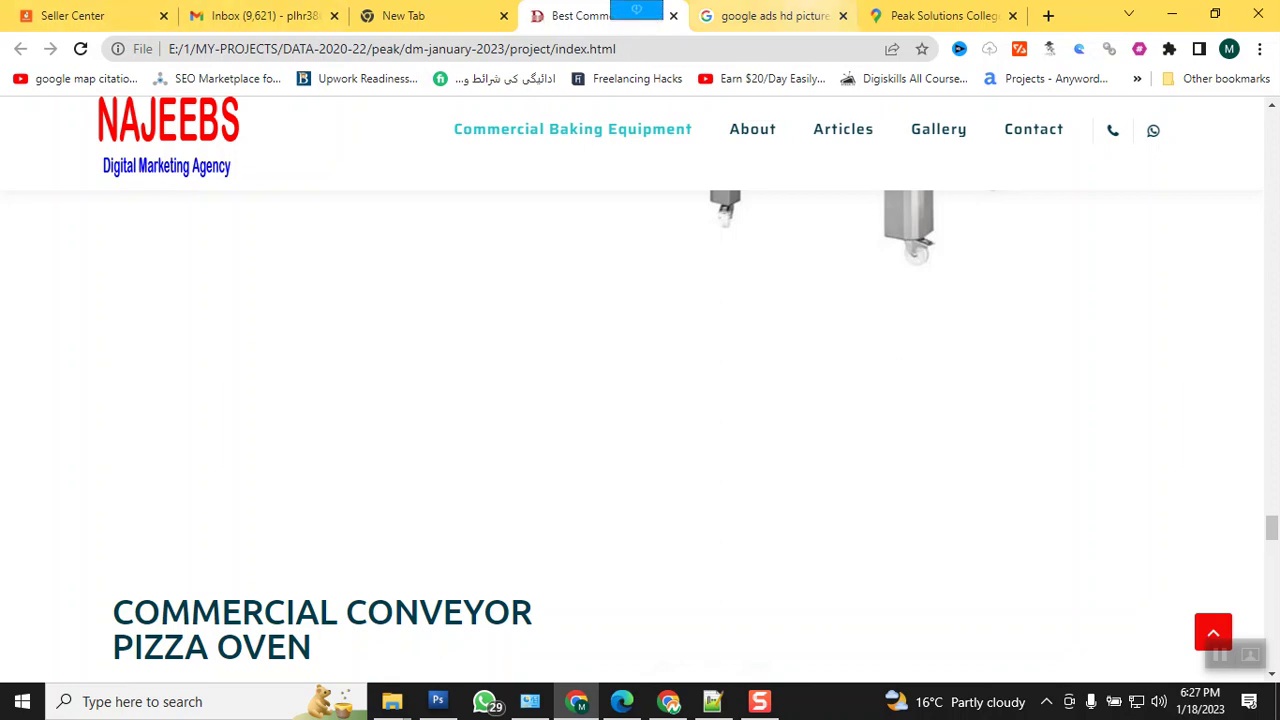
# Shrink the browser window to roughly mobile width and inspect the header logo and page content in the responsive layout.
pyautogui.click(1216, 16)
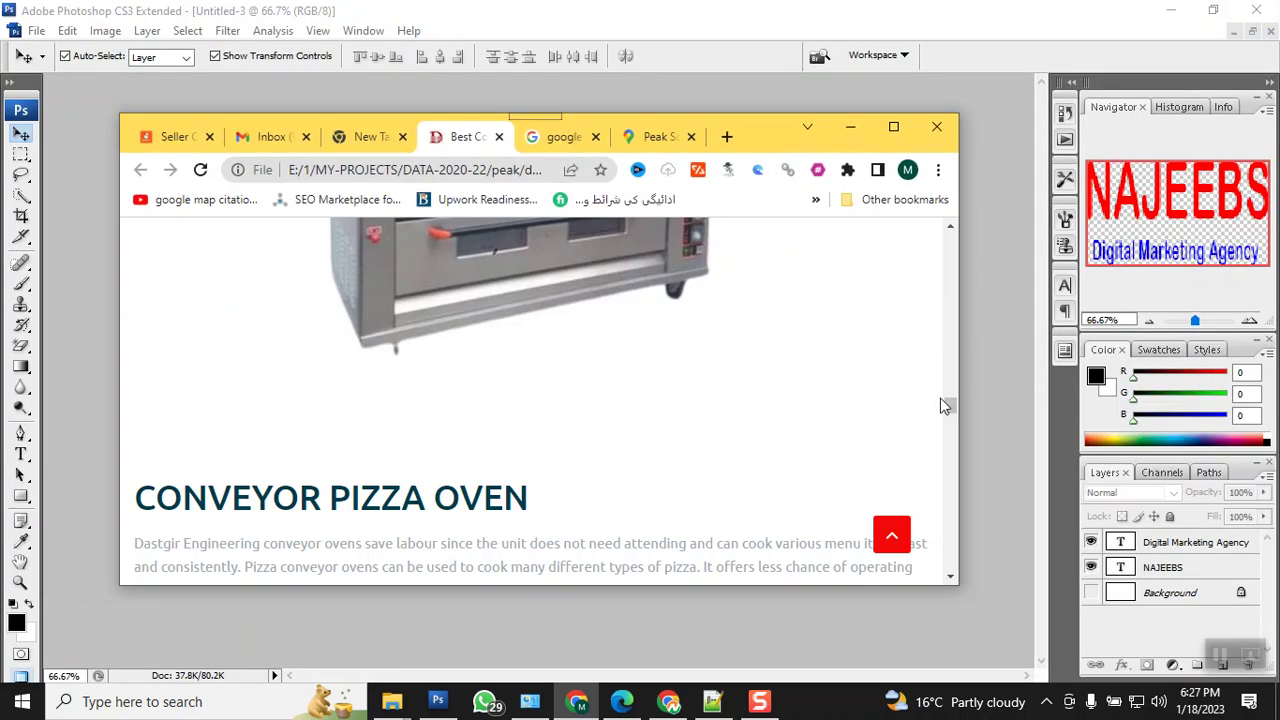
pyautogui.moveTo(952, 409); pyautogui.dragTo(909, 198)
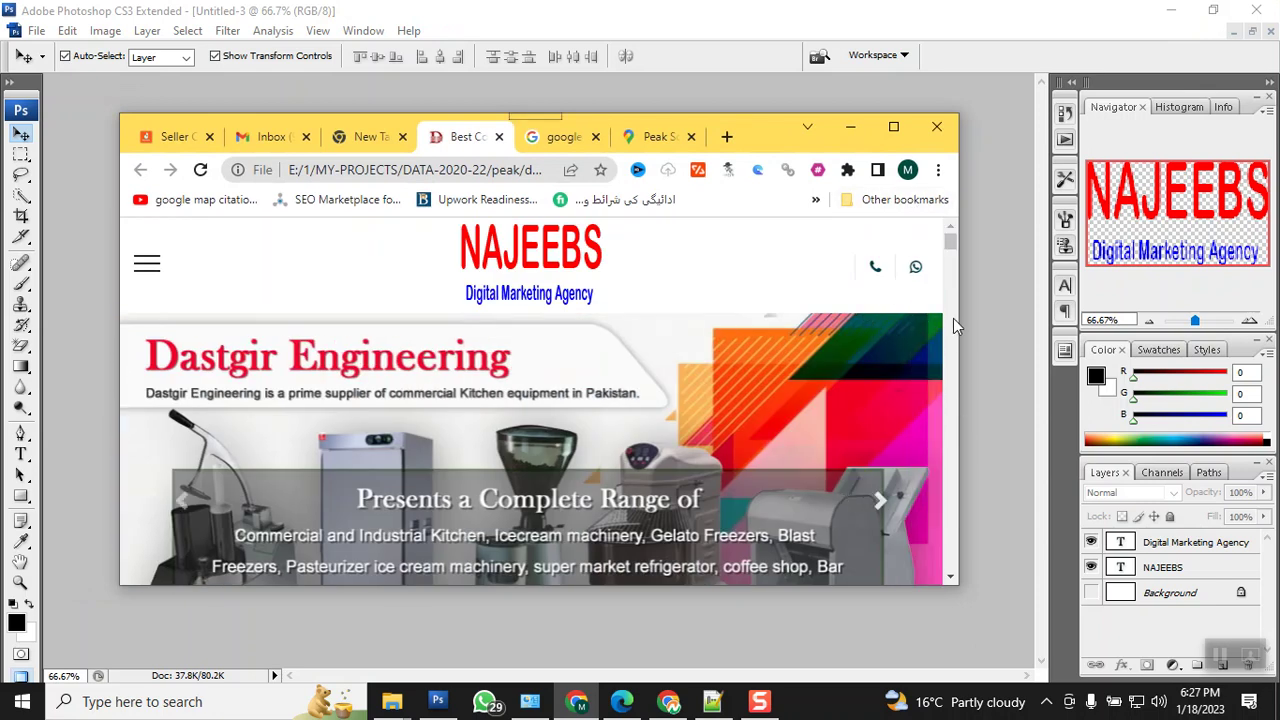
pyautogui.moveTo(958, 322); pyautogui.dragTo(483, 330)
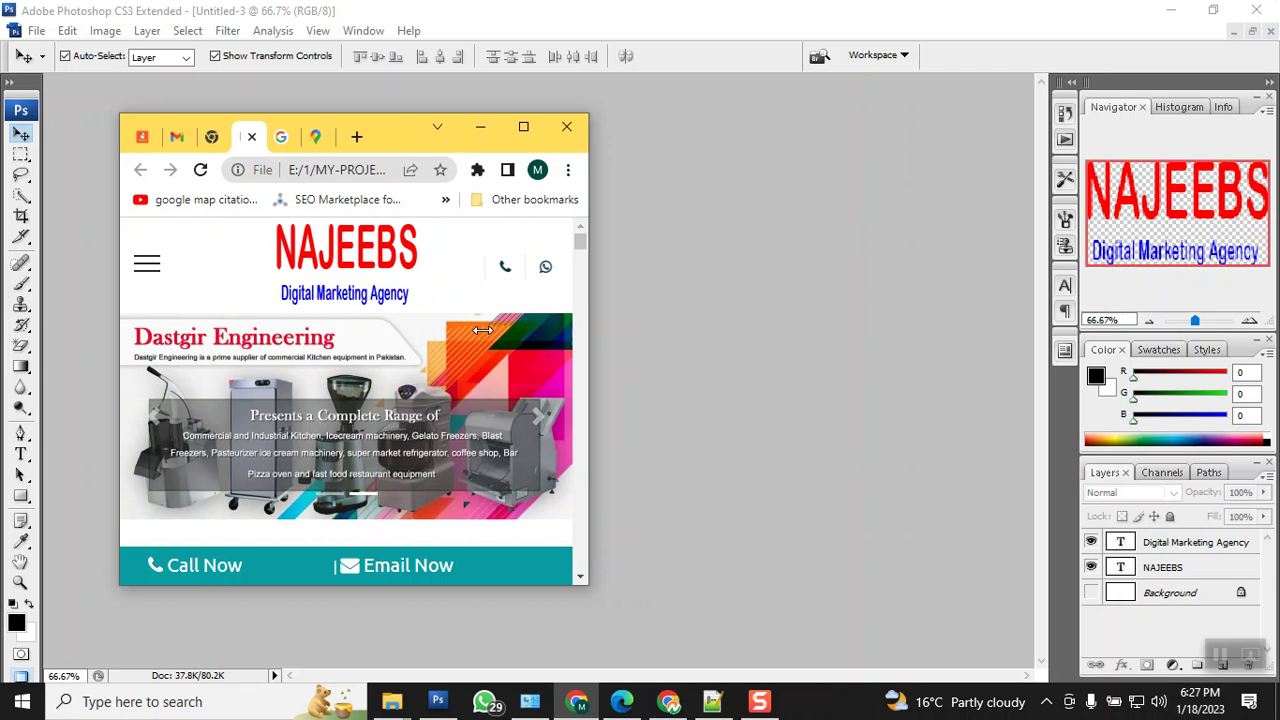
pyautogui.scroll(-10, 482, 570)
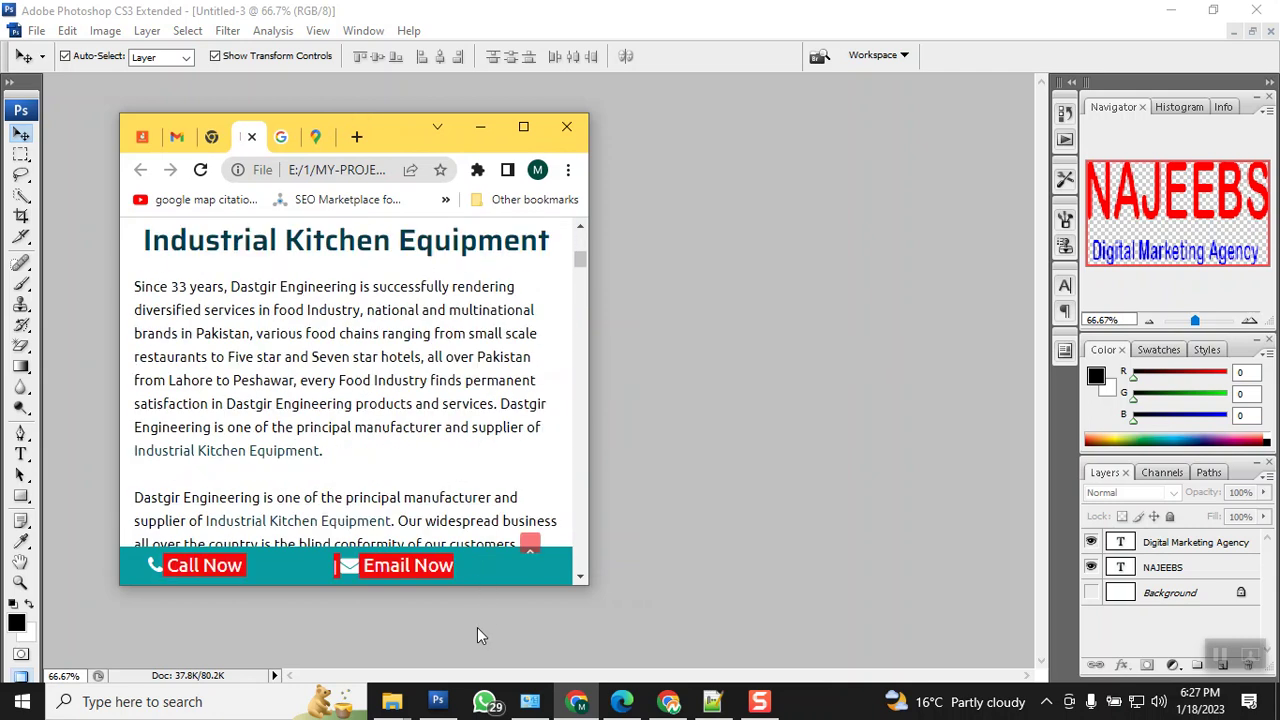
pyautogui.moveTo(581, 286); pyautogui.dragTo(577, 221)
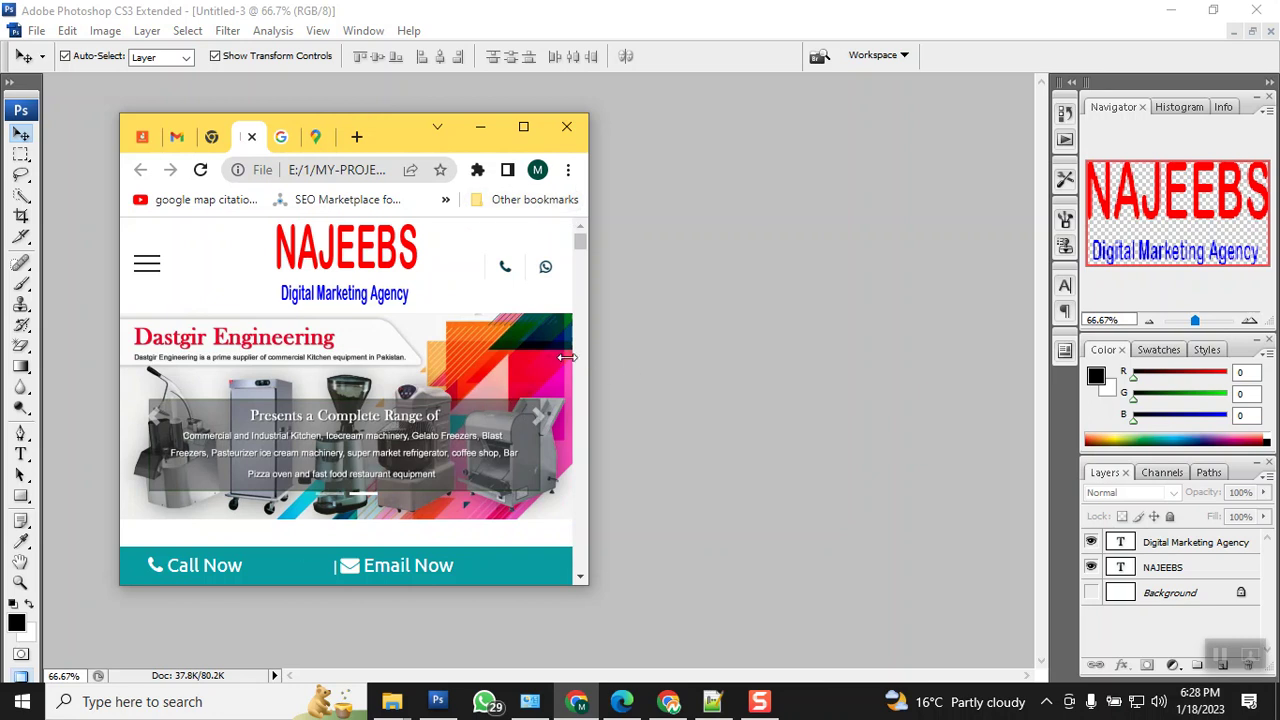
pyautogui.moveTo(588, 359); pyautogui.dragTo(620, 358)
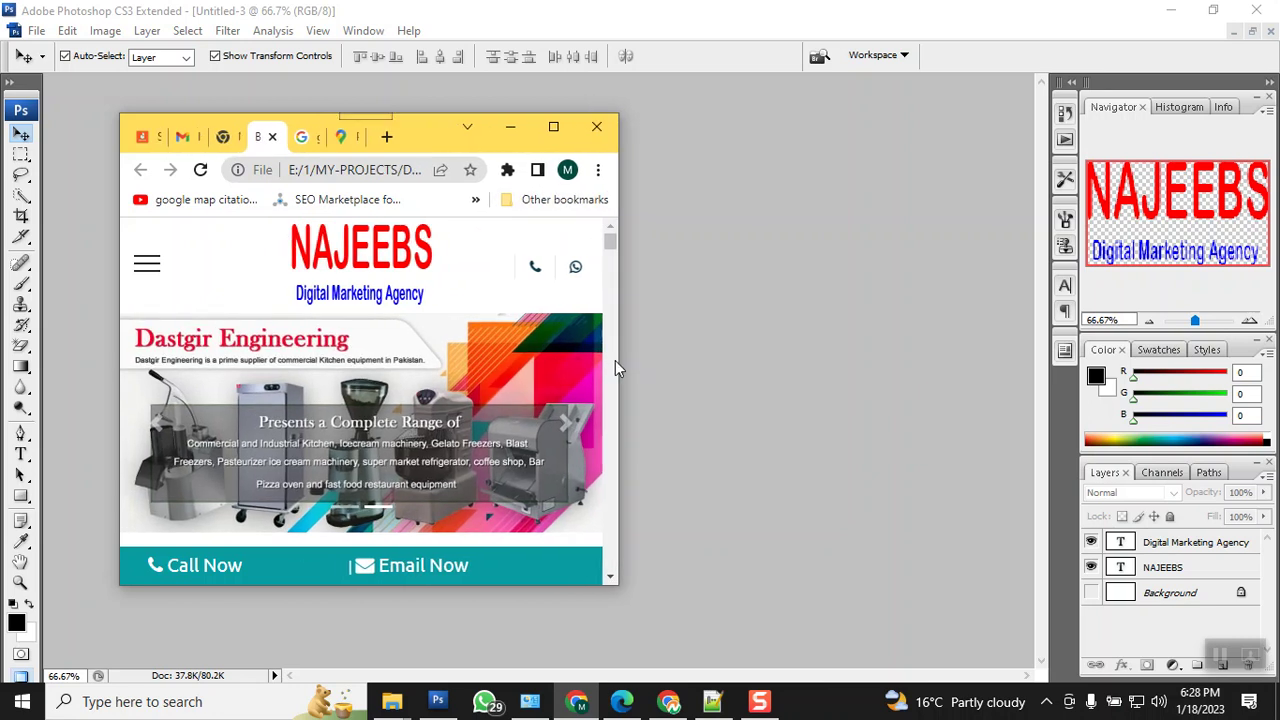